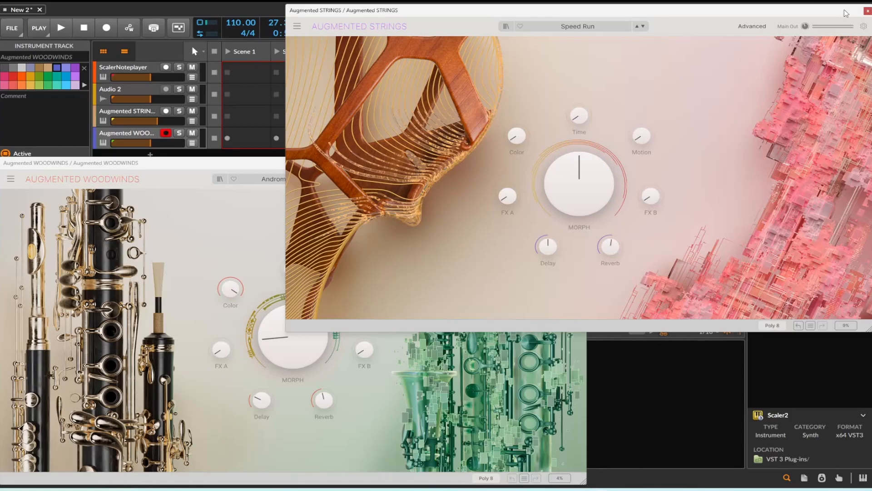
# - Close the Augmented STRINGS and Augmented WOODWINDS plugin windows and start playback
pyautogui.click(867, 11)
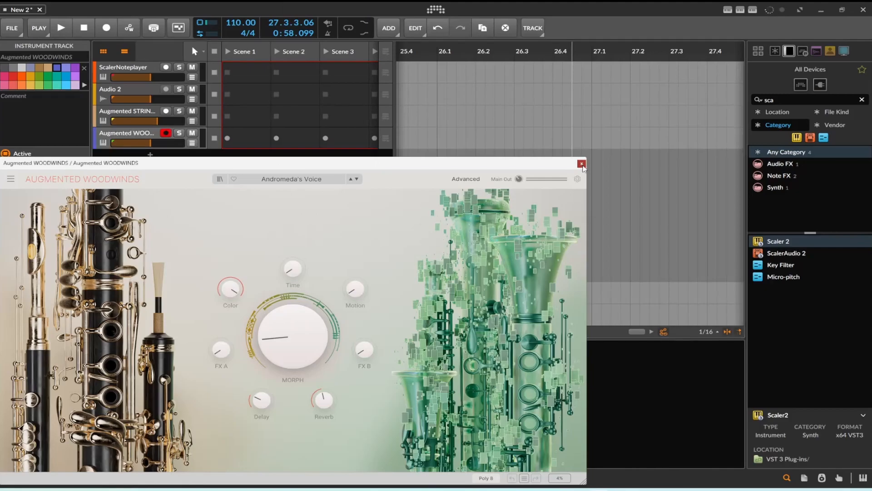
pyautogui.click(581, 164)
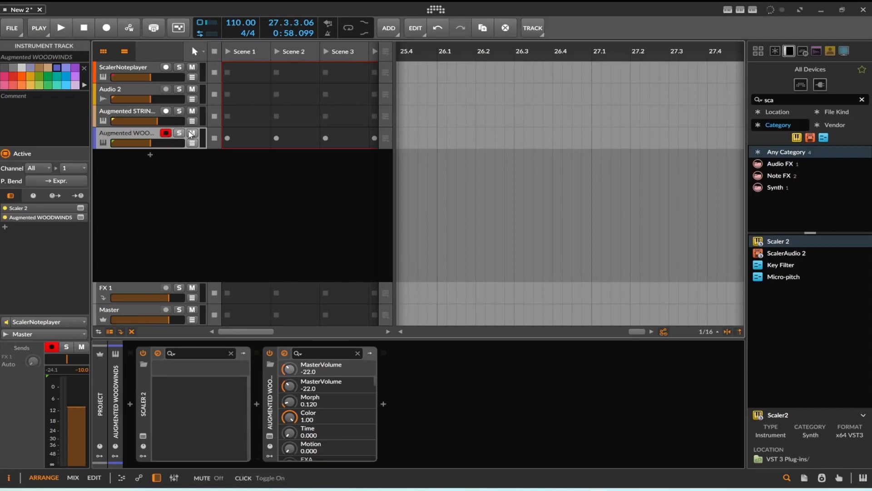
pyautogui.press('space')
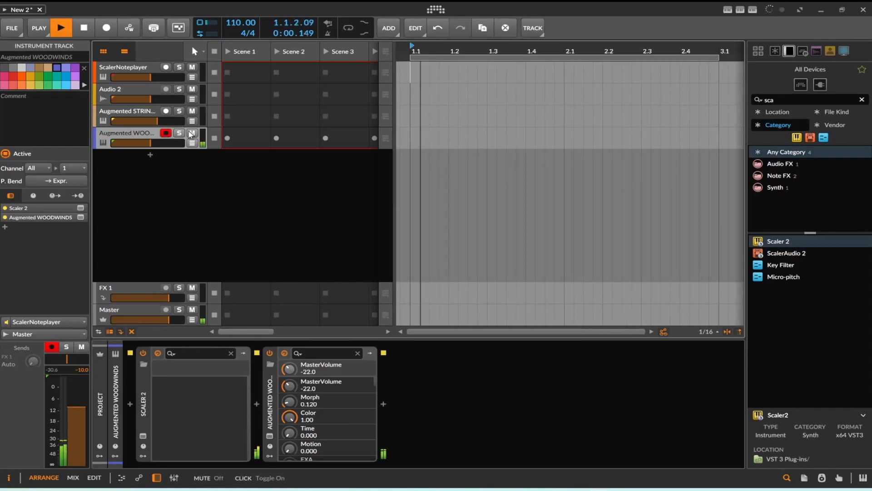
# - Audition the strings and woodwinds tracks together and separately during playback by switching their record arming on and off
pyautogui.click(166, 112)
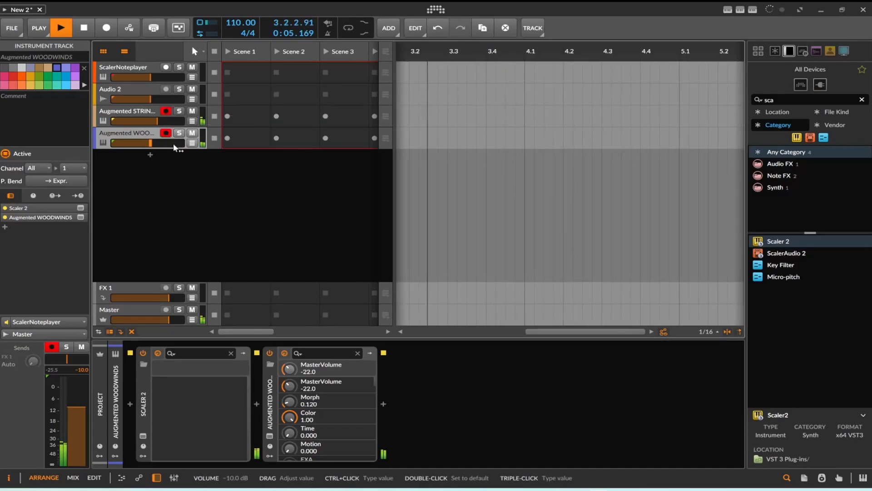
pyautogui.click(166, 133)
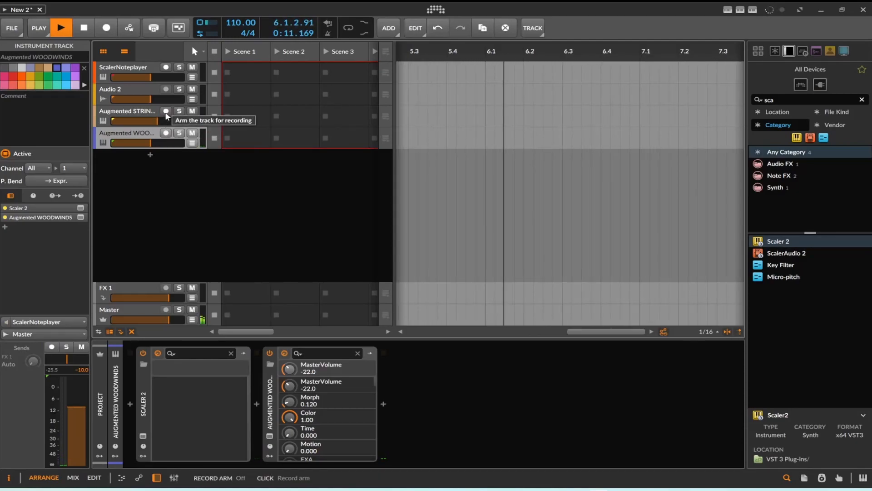
pyautogui.click(166, 112)
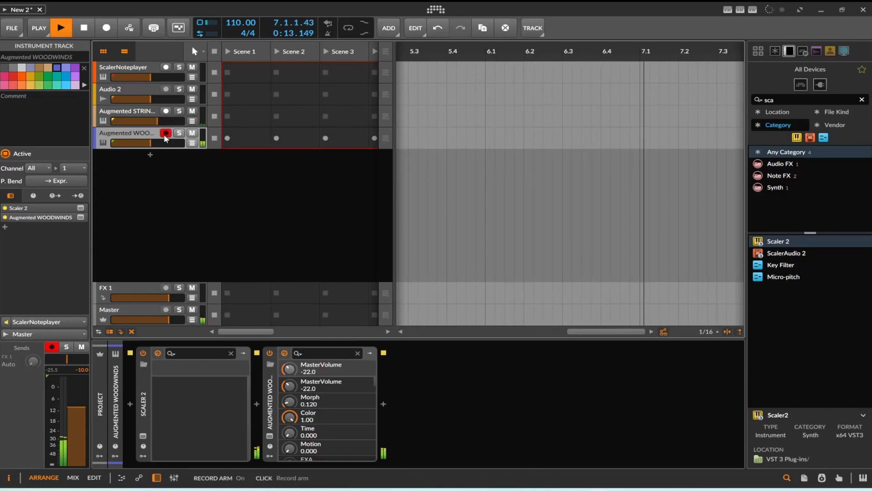
pyautogui.click(165, 111)
pyautogui.click(167, 133)
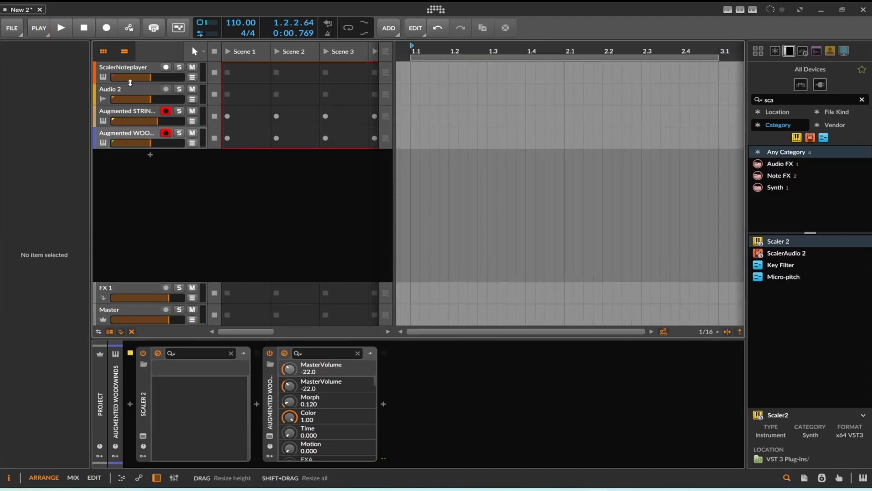
# - Rename the ScalerNoteplayer track to MasterNotePlayer
pyautogui.click(133, 72)
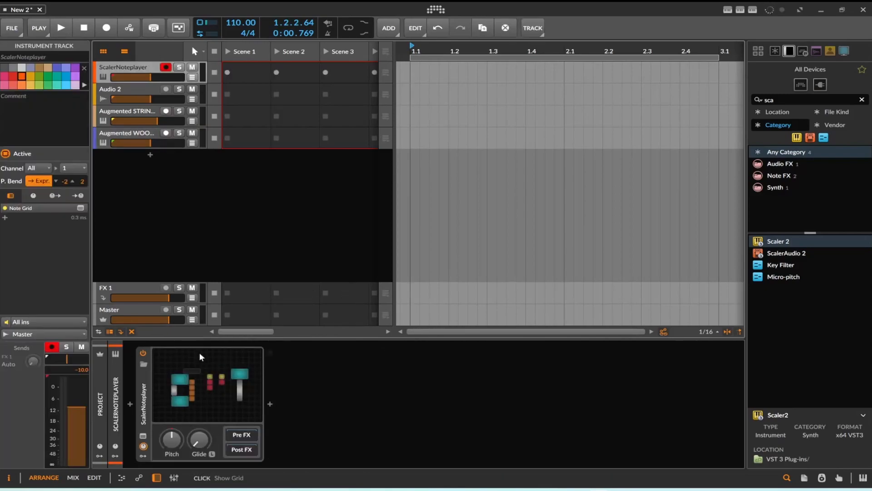
pyautogui.click(21, 58)
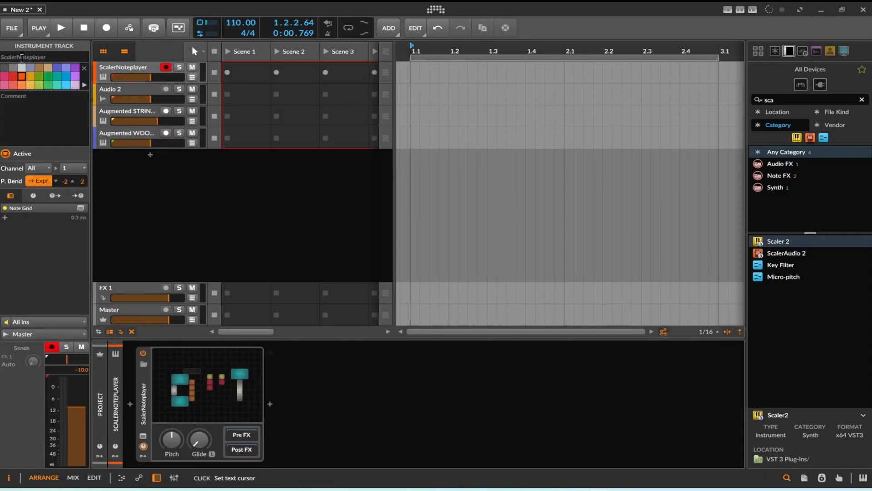
pyautogui.write('Mastwer')
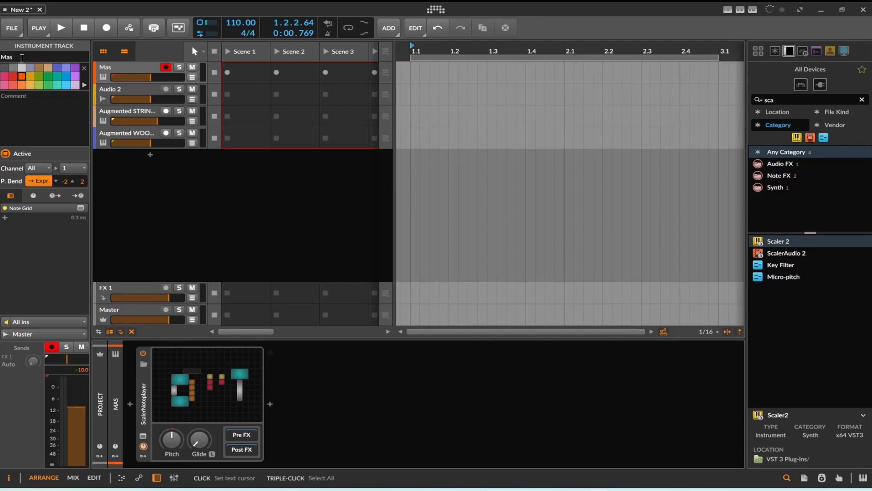
pyautogui.press('BackSpace')
pyautogui.press('BackSpace')
pyautogui.press('BackSpace')
pyautogui.write('erNotePlayer')
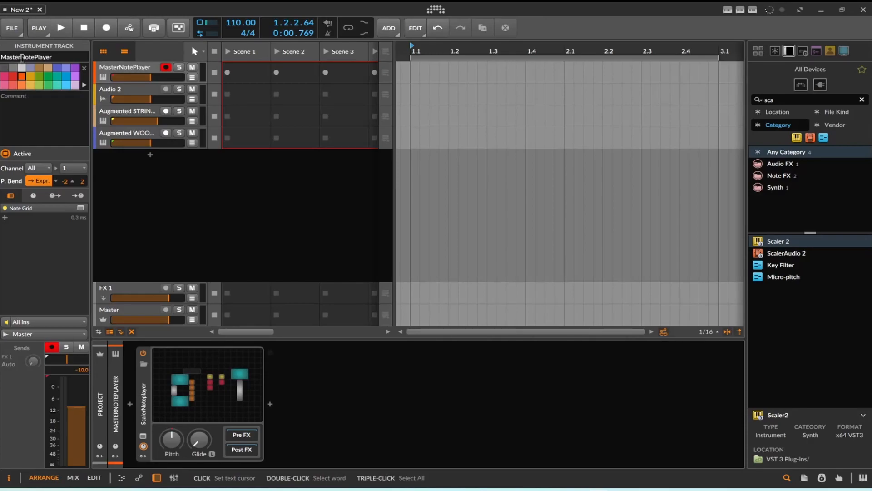
# - Check the note input source of the Augmented STRINGS and Augmented WOODWINDS tracks
pyautogui.click(122, 112)
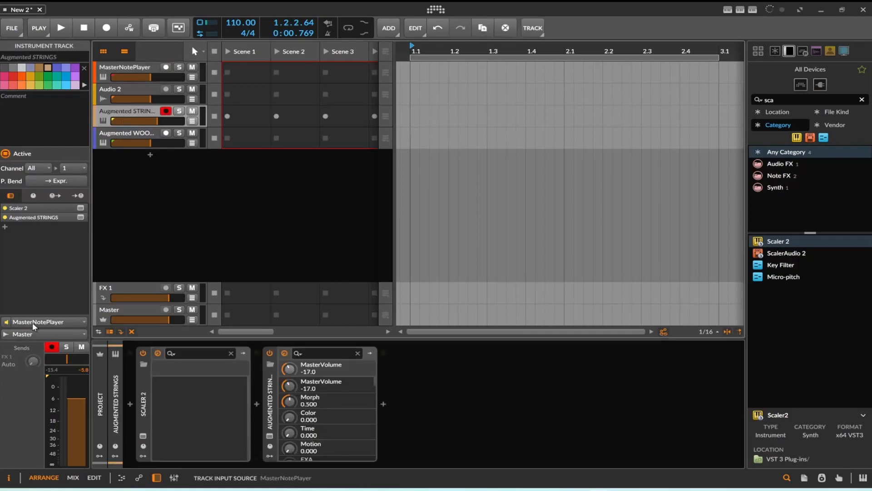
pyautogui.click(121, 136)
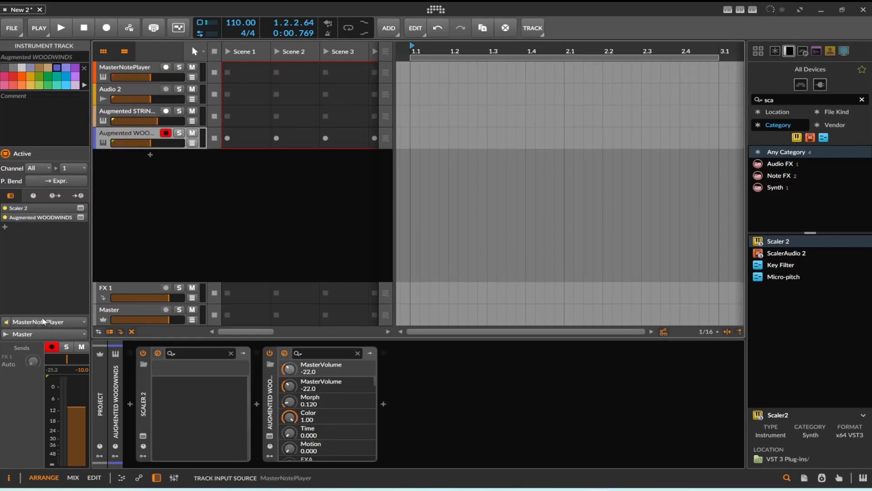
# - Open the MasterNotePlayer track's Note Grid patch, examine its modules and wiring, and close it again
pyautogui.click(150, 69)
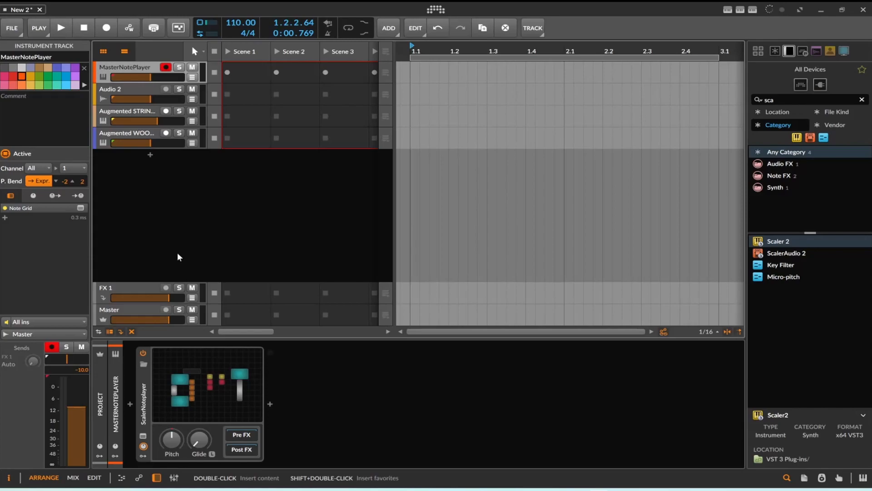
pyautogui.doubleClick(203, 418)
pyautogui.moveTo(203, 418); pyautogui.dragTo(232, 383)
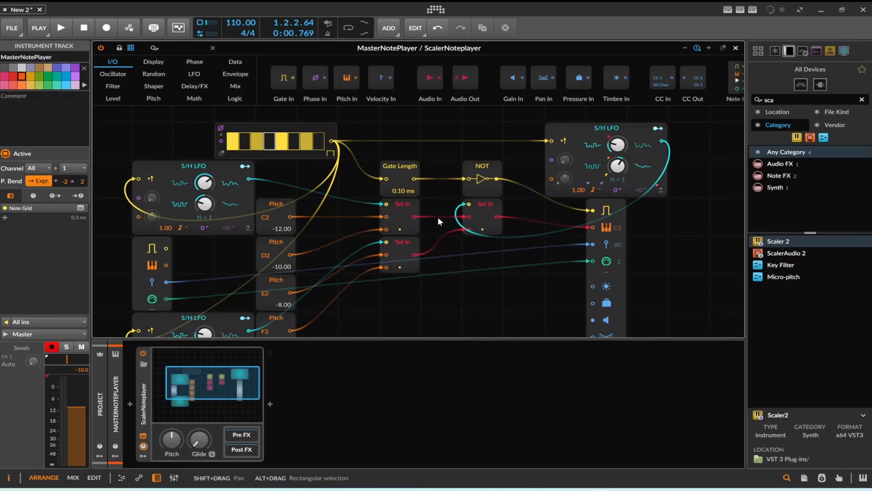
pyautogui.click(736, 48)
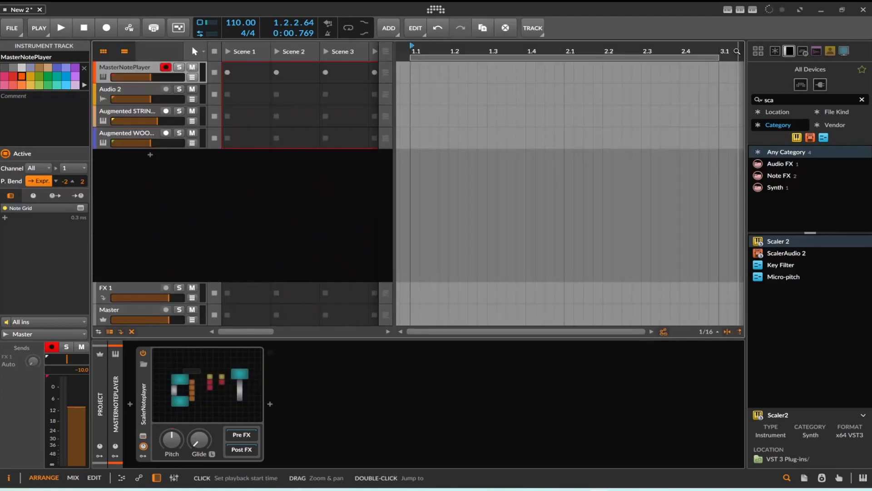
# - Review the plugin parameters on the strings and woodwinds tracks, showing the modulator slots of the Augmented STRINGS device
pyautogui.click(159, 118)
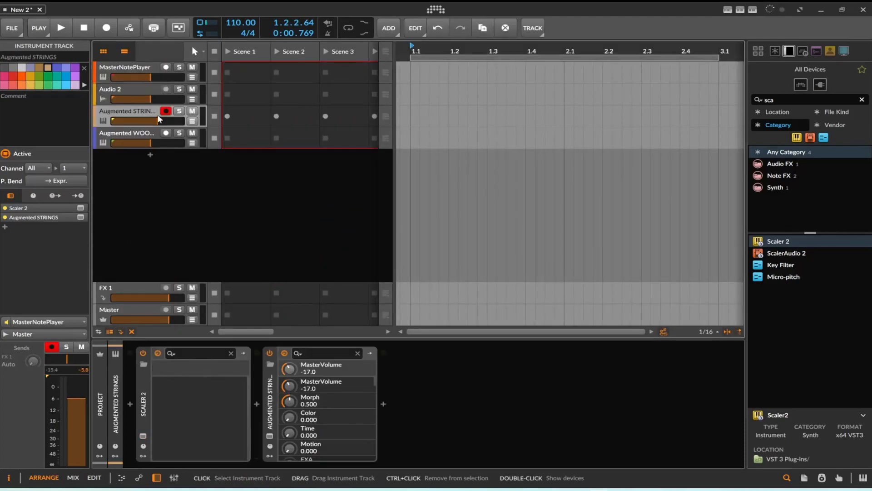
pyautogui.click(269, 457)
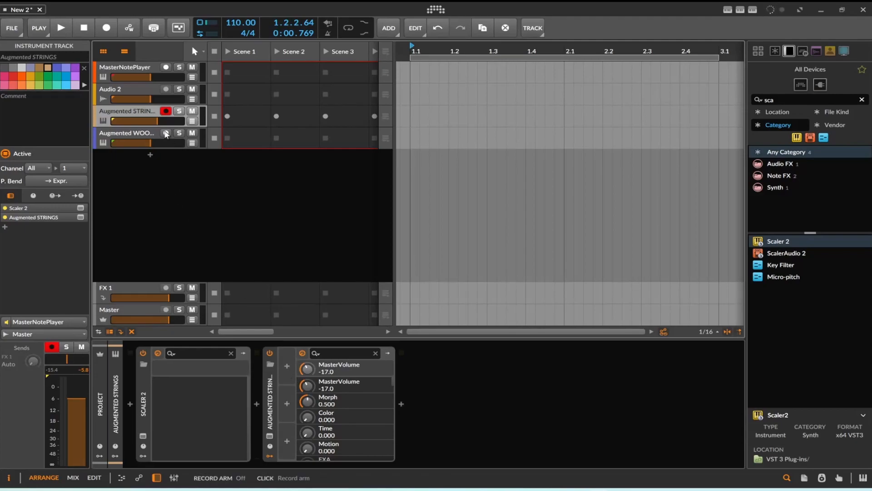
pyautogui.click(147, 139)
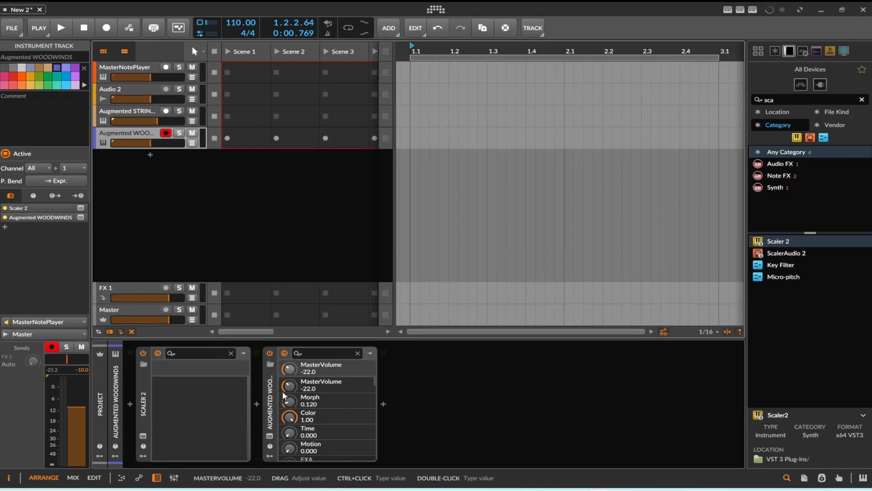
pyautogui.moveTo(283, 400)
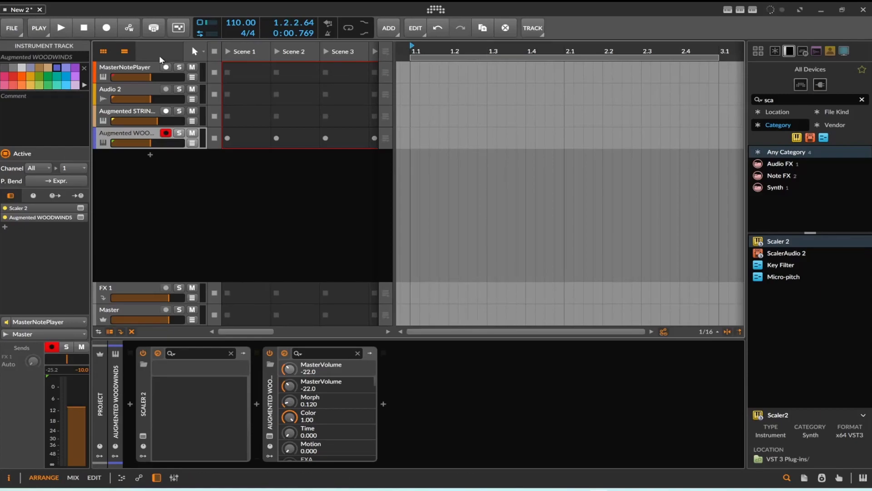
# - Reopen the MasterNotePlayer track's Note Grid patch and add a Gates module beneath the lower S/H LFO
pyautogui.click(132, 68)
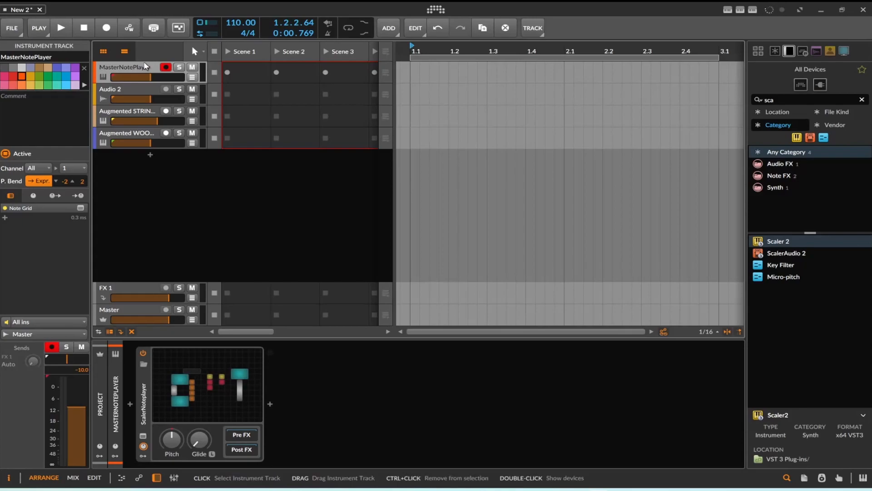
pyautogui.click(241, 416)
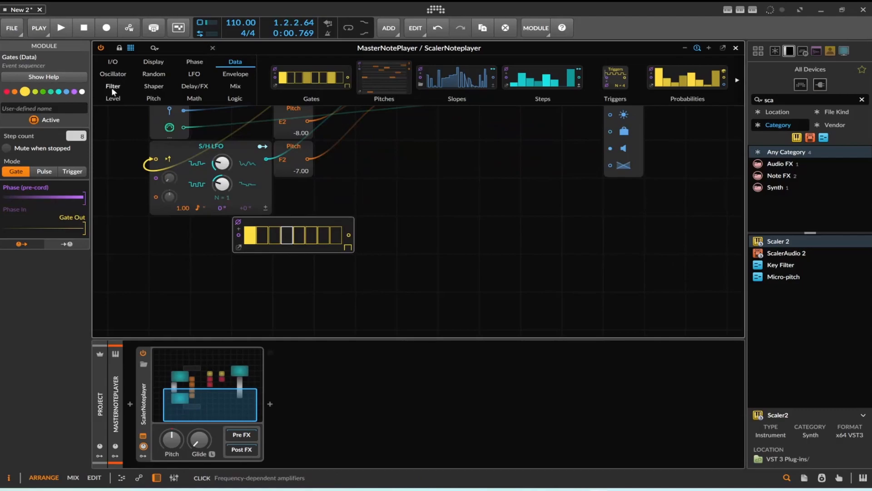
# - Add two Constant modules stacked below the Gates module and set the upper one to 0
pyautogui.click(194, 98)
pyautogui.moveTo(286, 78); pyautogui.dragTo(321, 331)
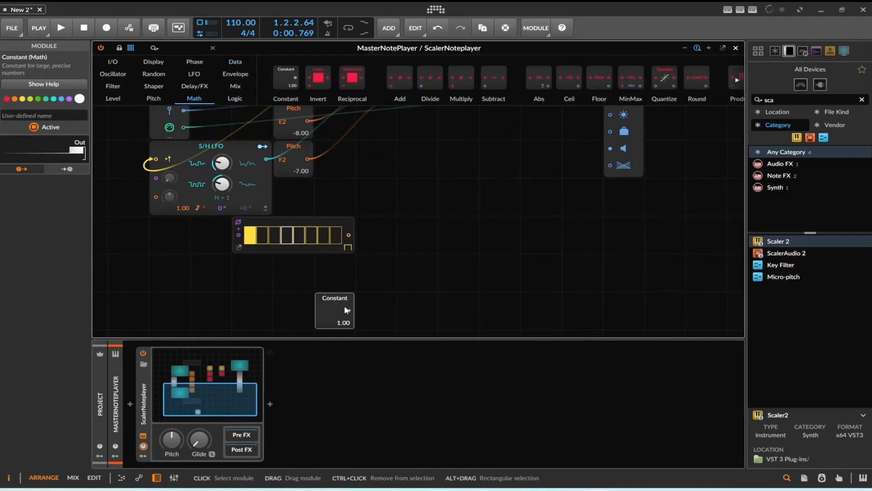
pyautogui.moveTo(286, 92); pyautogui.dragTo(342, 287)
pyautogui.doubleClick(340, 284)
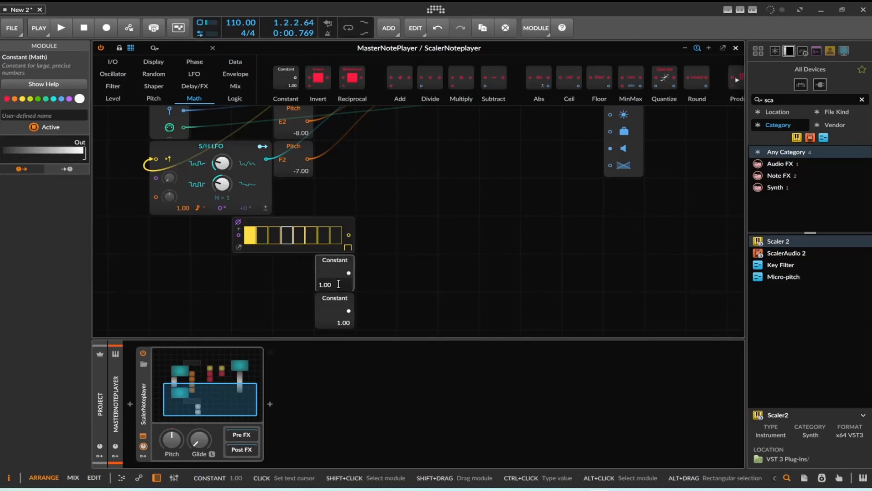
pyautogui.write('0')
pyautogui.press('Return')
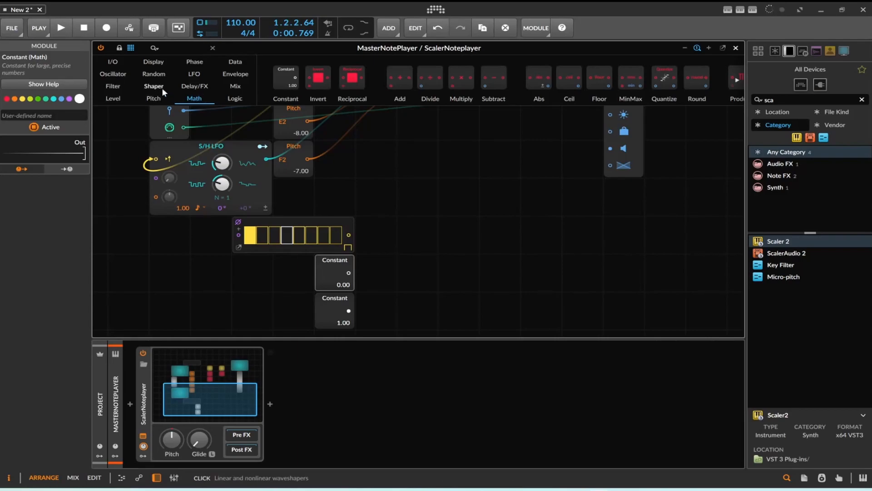
# - Add a Select In module beside the constants, wiring the 0.00 constant to its first signal input and the 1.00 constant to its second
pyautogui.click(236, 86)
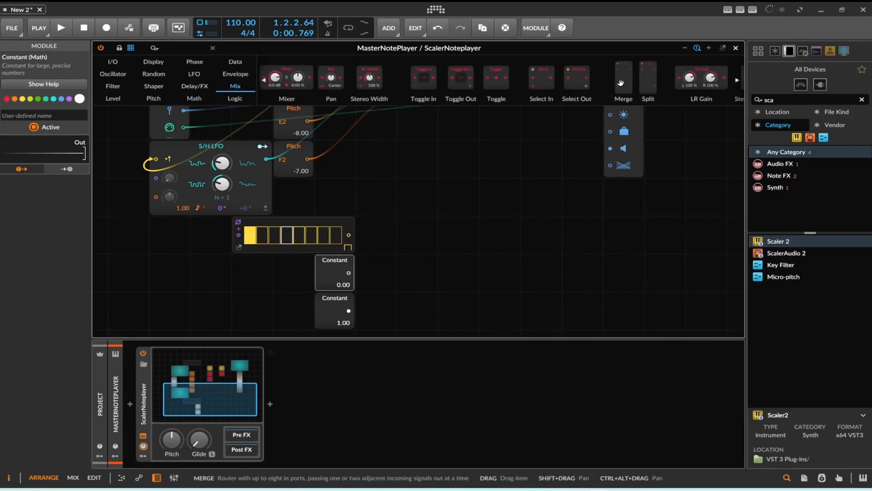
pyautogui.moveTo(541, 81); pyautogui.dragTo(413, 321)
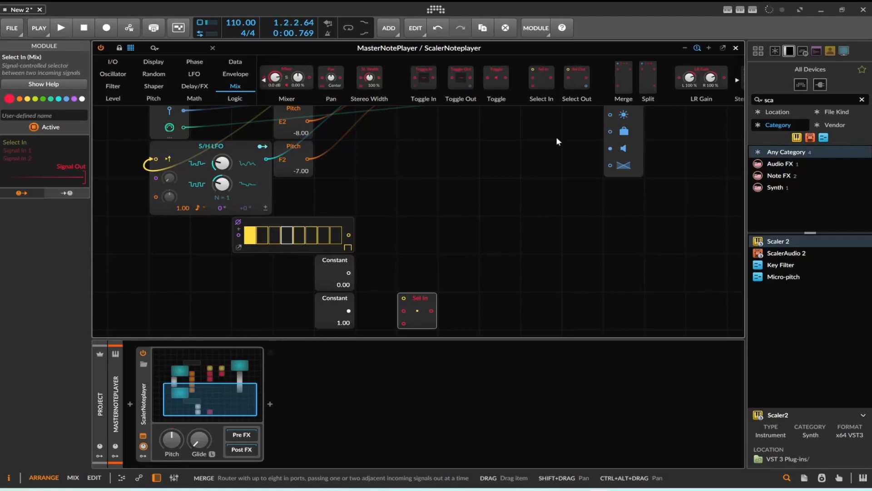
pyautogui.moveTo(348, 273); pyautogui.dragTo(402, 281)
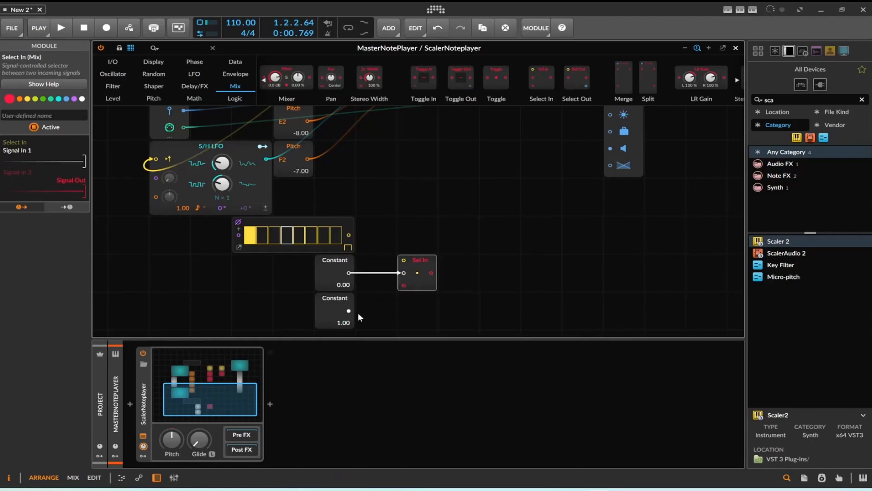
pyautogui.moveTo(355, 312); pyautogui.dragTo(405, 291)
pyautogui.moveTo(361, 307); pyautogui.dragTo(404, 285)
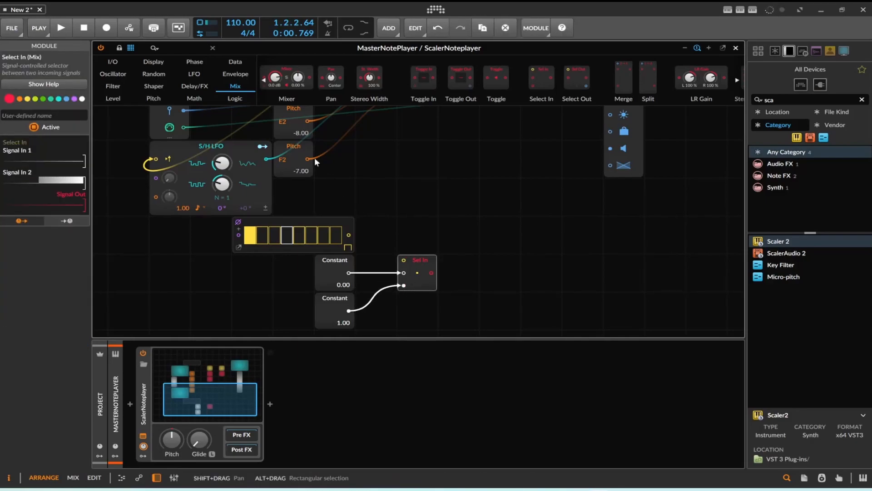
# - Add a Dice module fed by the Gates output and connected to the selector input of the new Select In module
pyautogui.click(185, 73)
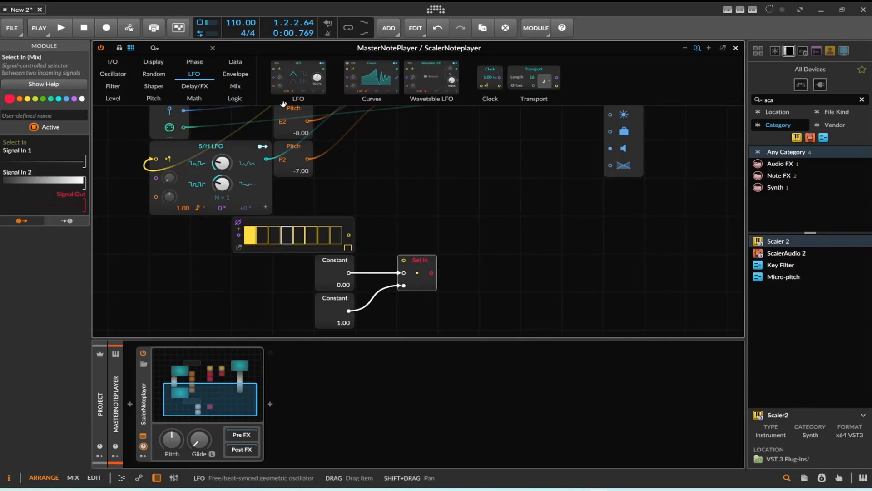
pyautogui.click(162, 76)
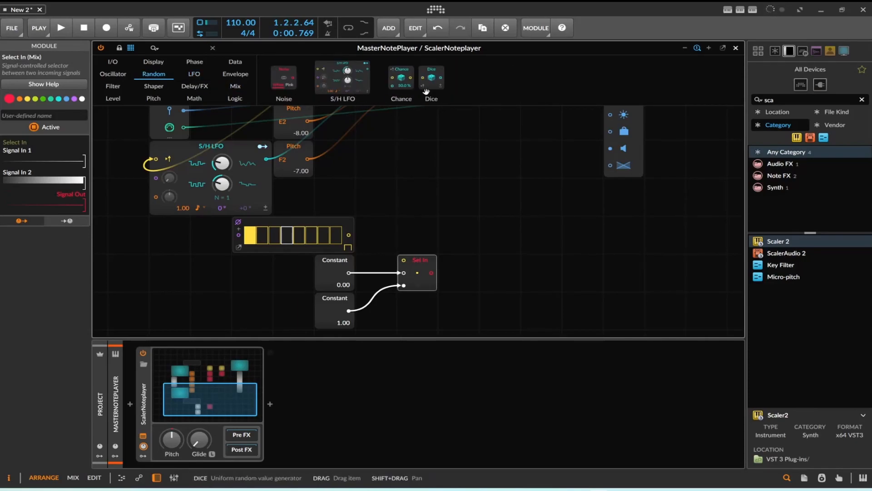
pyautogui.moveTo(432, 78); pyautogui.dragTo(403, 260)
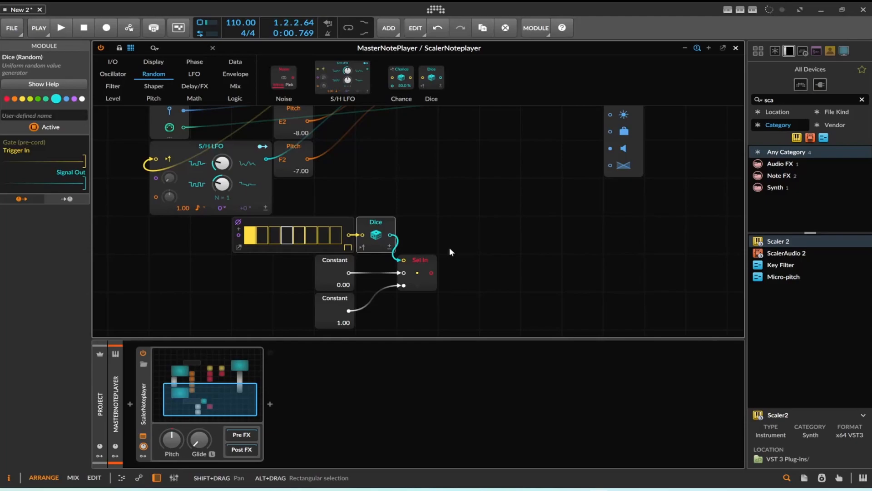
# - Add a CC Out module to the patch, below the note output module
pyautogui.scroll(3, 449, 247)
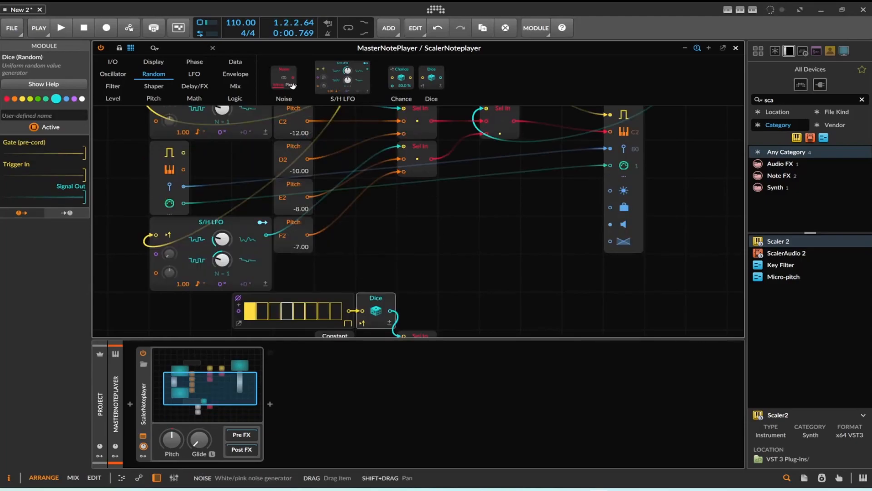
pyautogui.click(113, 62)
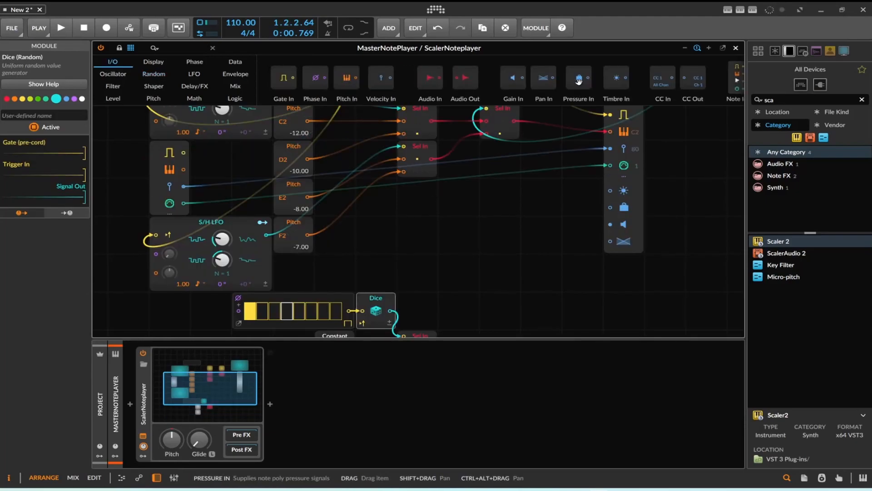
pyautogui.moveTo(693, 78); pyautogui.dragTo(622, 296)
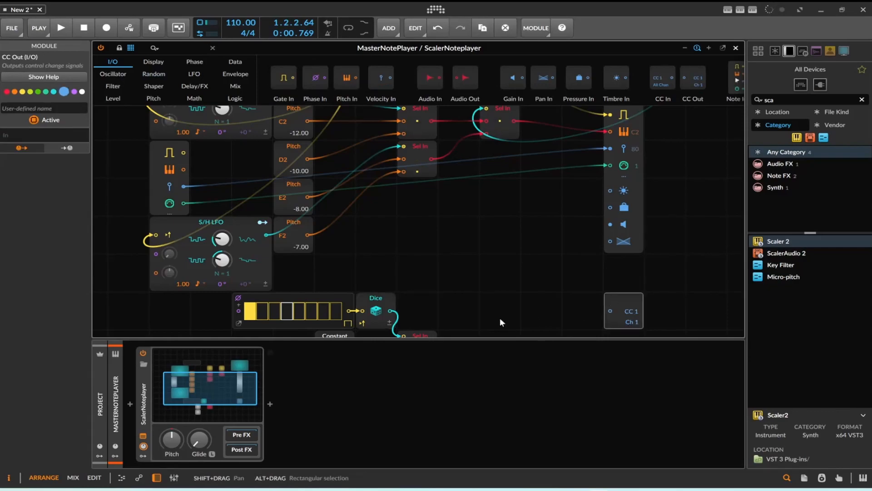
# - Wire the new Select In output to the CC Out module's input and set its controller number to CC 40
pyautogui.scroll(-3, 421, 321)
pyautogui.moveTo(432, 272); pyautogui.dragTo(616, 241)
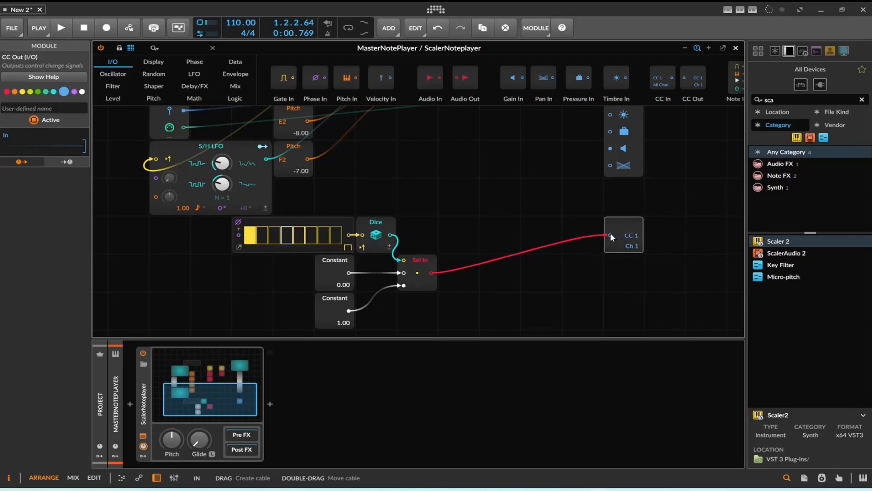
pyautogui.moveTo(634, 235); pyautogui.dragTo(634, 230)
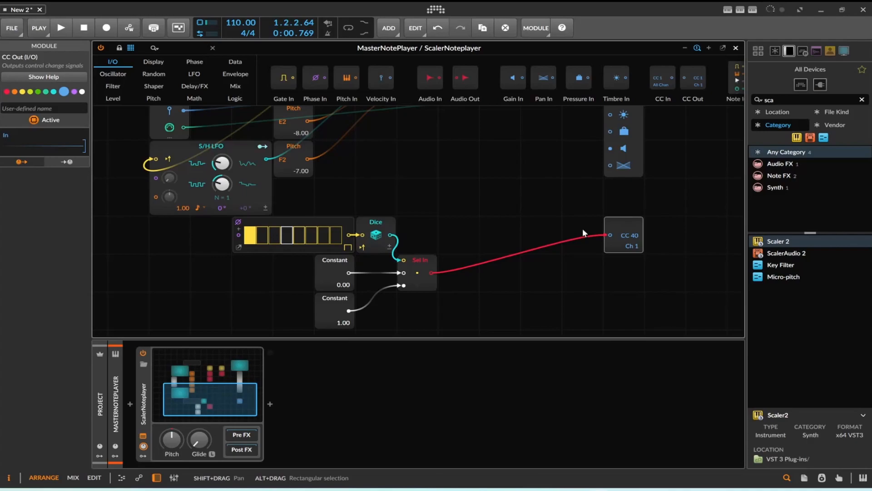
# - Close the grid editor and add a MIDI modulator to the Augmented STRINGS device on its track
pyautogui.click(736, 48)
pyautogui.click(136, 117)
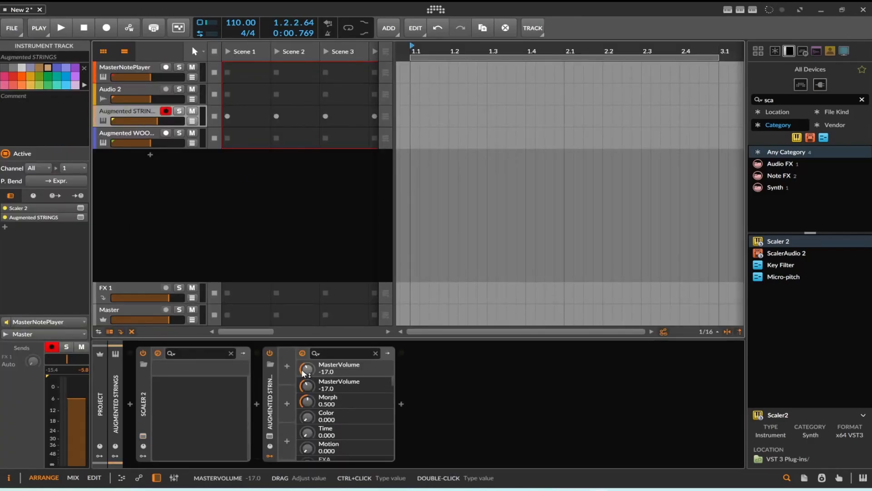
pyautogui.click(287, 366)
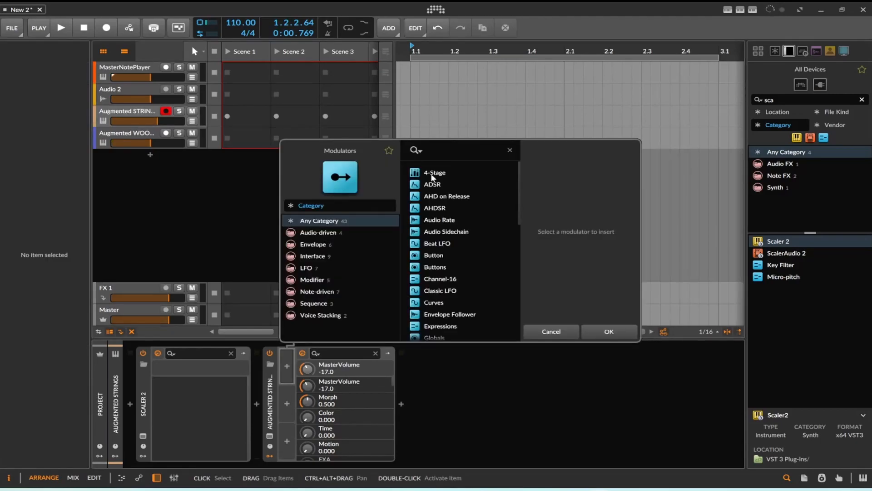
pyautogui.write('midi')
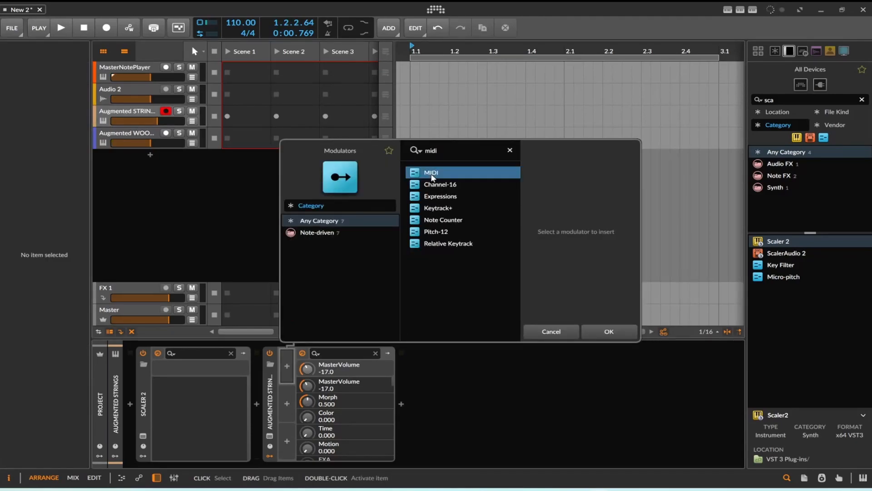
pyautogui.doubleClick(432, 175)
# - Set the Augmented STRINGS MIDI modulator's controller to CC40 and map it to MasterVolume with an amount of -1.00
pyautogui.click(296, 362)
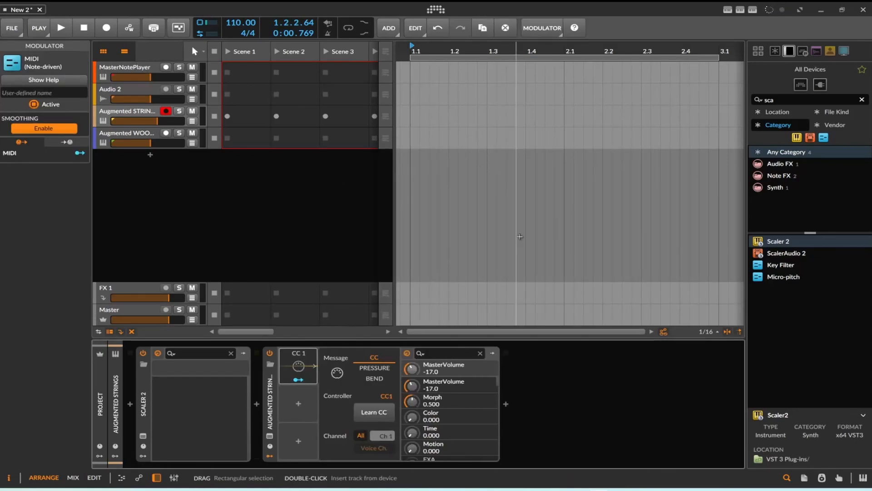
pyautogui.moveTo(386, 396); pyautogui.dragTo(386, 386)
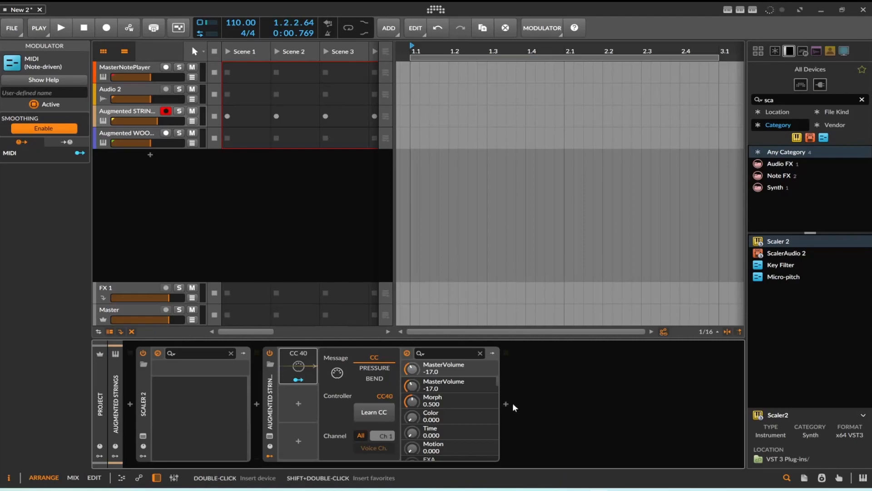
pyautogui.click(298, 379)
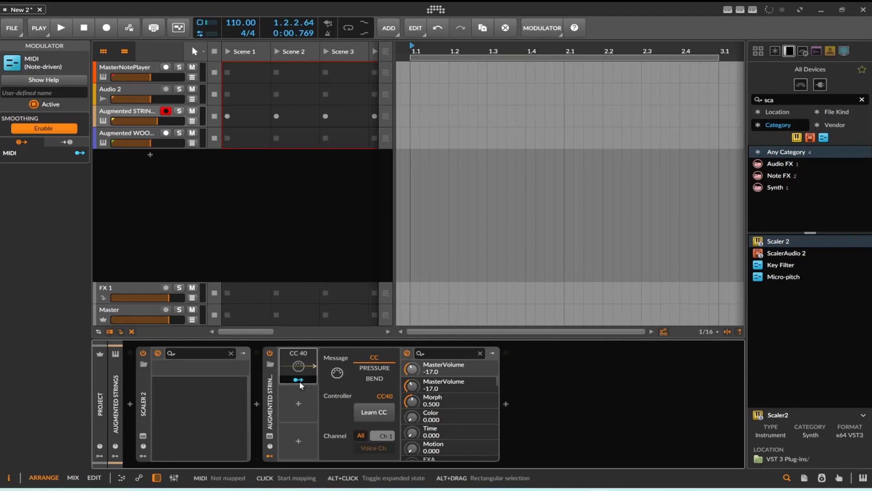
pyautogui.click(433, 389)
pyautogui.moveTo(433, 390); pyautogui.dragTo(433, 459)
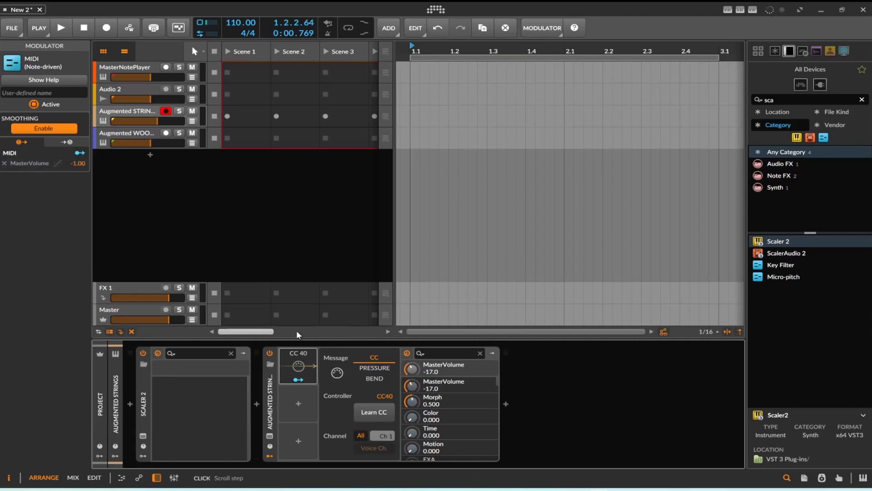
# - Add a MIDI modulator to the Augmented WOODWINDS device on its track
pyautogui.click(123, 134)
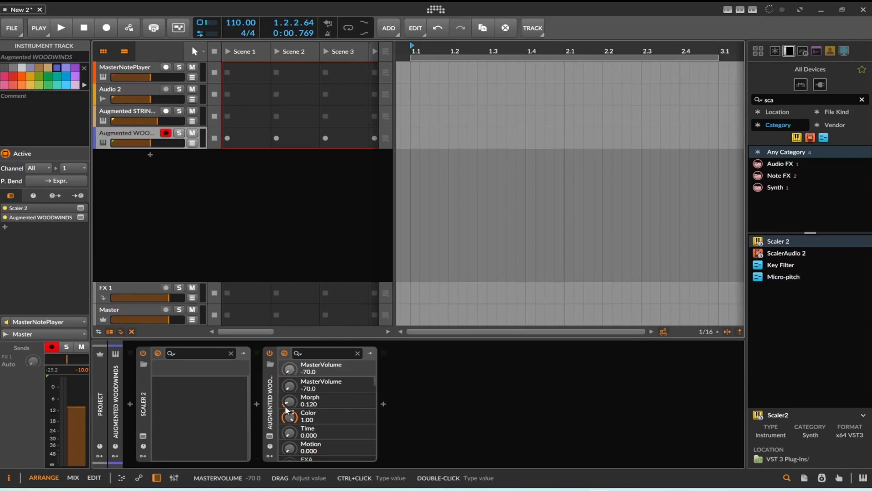
pyautogui.click(269, 456)
pyautogui.click(288, 366)
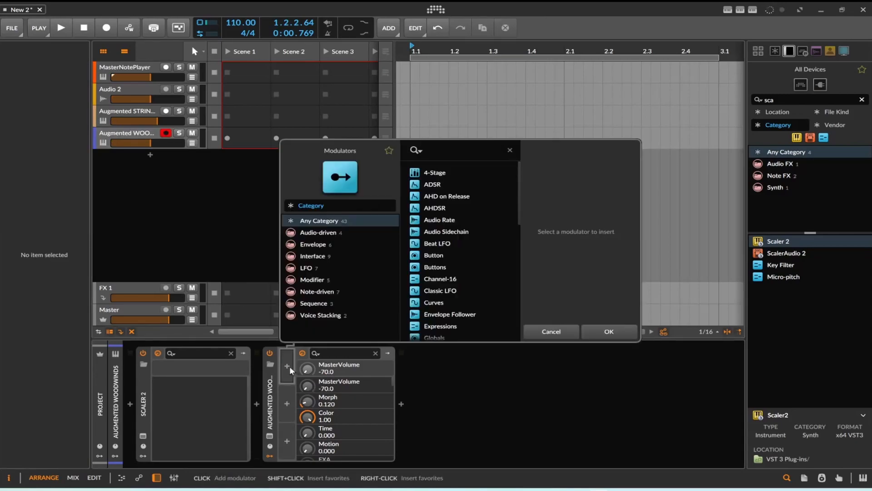
pyautogui.write('midi')
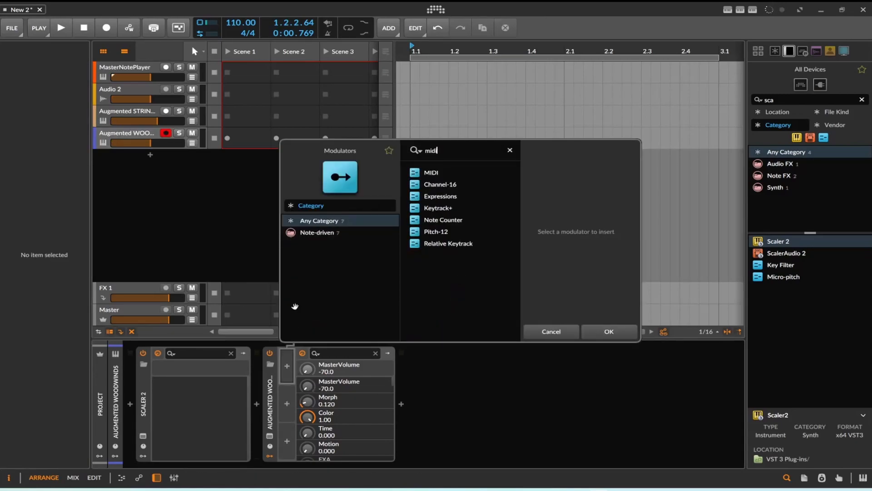
pyautogui.doubleClick(423, 172)
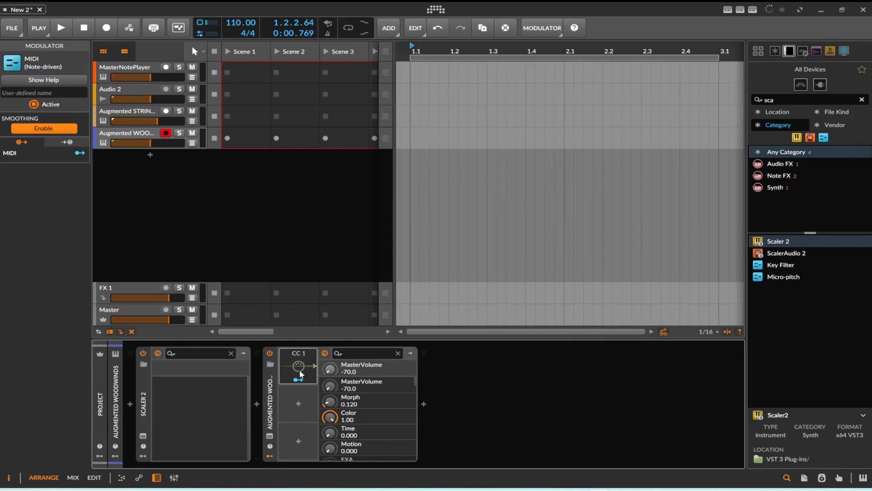
# - Set the Augmented WOODWINDS MIDI modulator's controller to CC40 and map it to MasterVolume with an amount of 0.408
pyautogui.click(299, 372)
pyautogui.moveTo(387, 396); pyautogui.dragTo(387, 391)
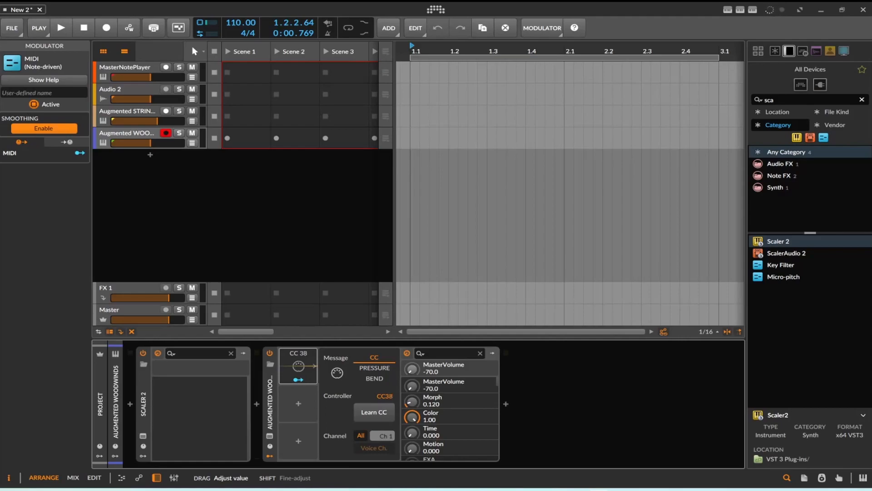
pyautogui.click(298, 380)
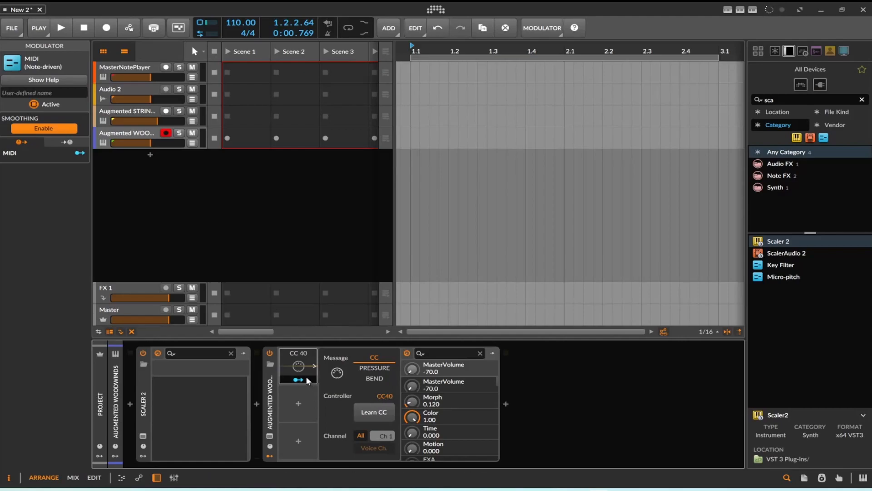
pyautogui.moveTo(412, 387); pyautogui.dragTo(412, 377)
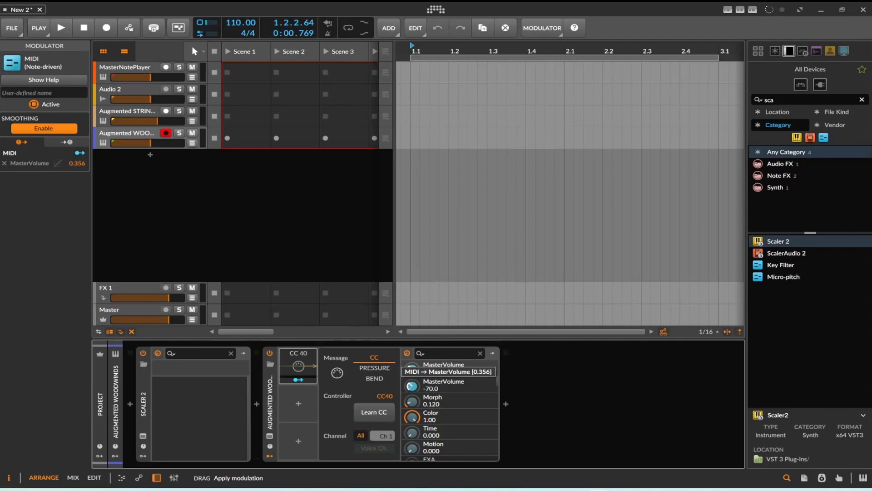
pyautogui.click(299, 381)
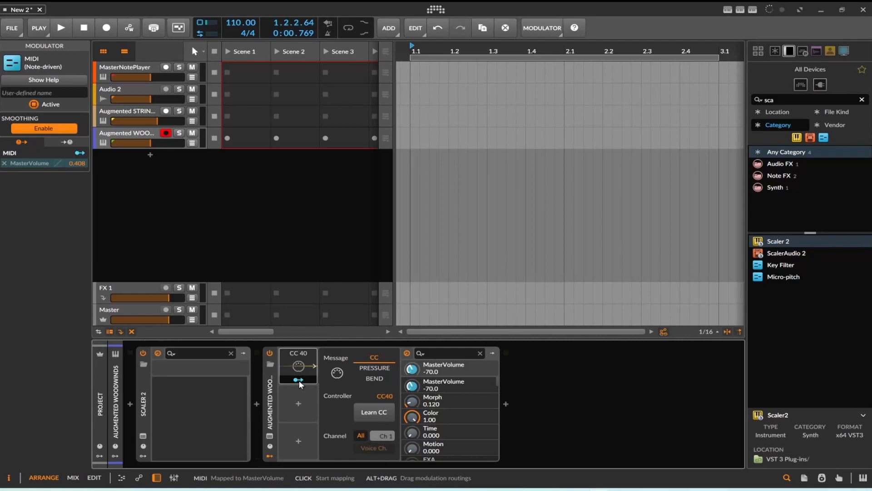
# - Compare the CC 40 modulator mappings on the Augmented STRINGS and WOODWINDS tracks and audition the patch
pyautogui.click(128, 114)
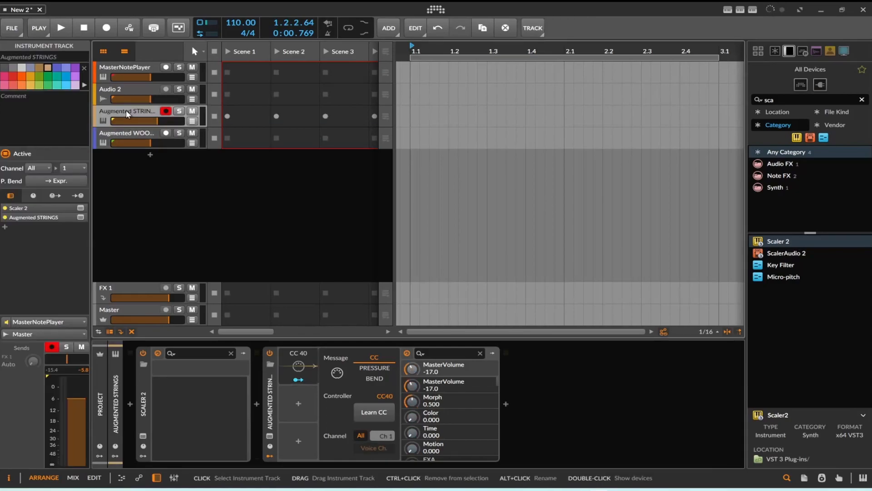
pyautogui.click(129, 136)
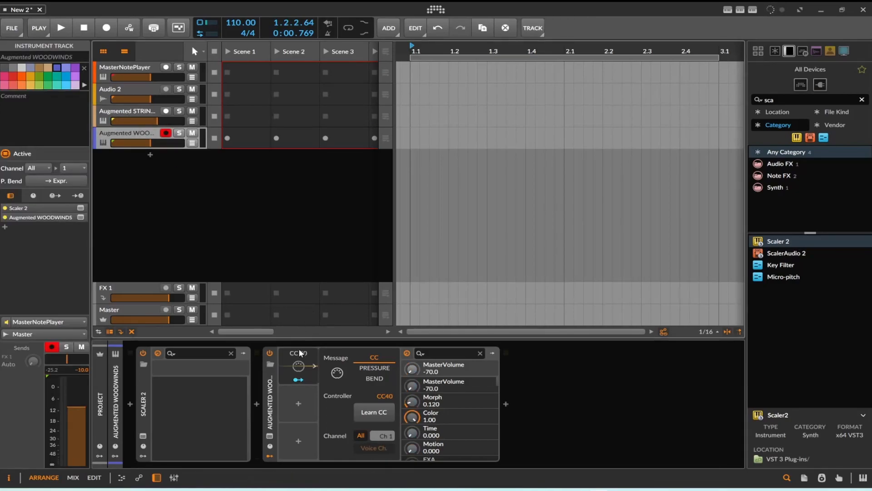
pyautogui.click(298, 379)
pyautogui.click(298, 380)
pyautogui.moveTo(334, 370); pyautogui.dragTo(333, 378)
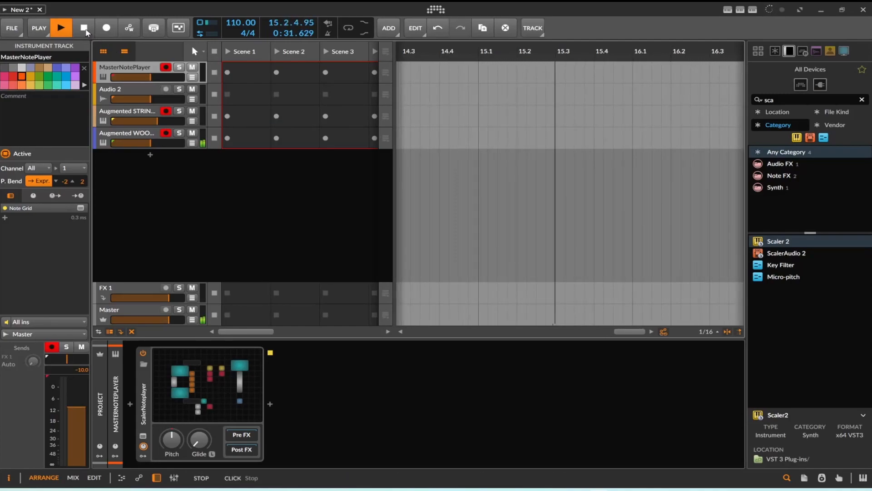
pyautogui.click(84, 29)
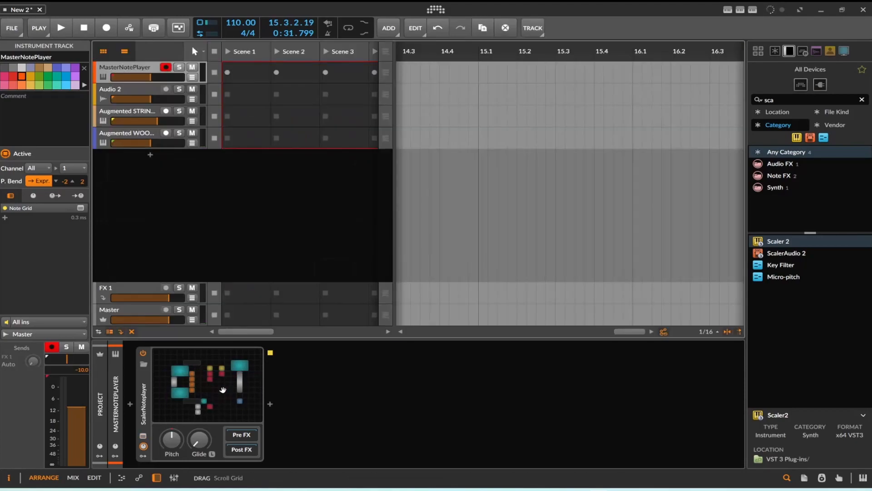
# - Reopen the MasterNotePlayer grid and activate steps 3, 5 and 7 in the Gates module feeding the Dice
pyautogui.click(223, 390)
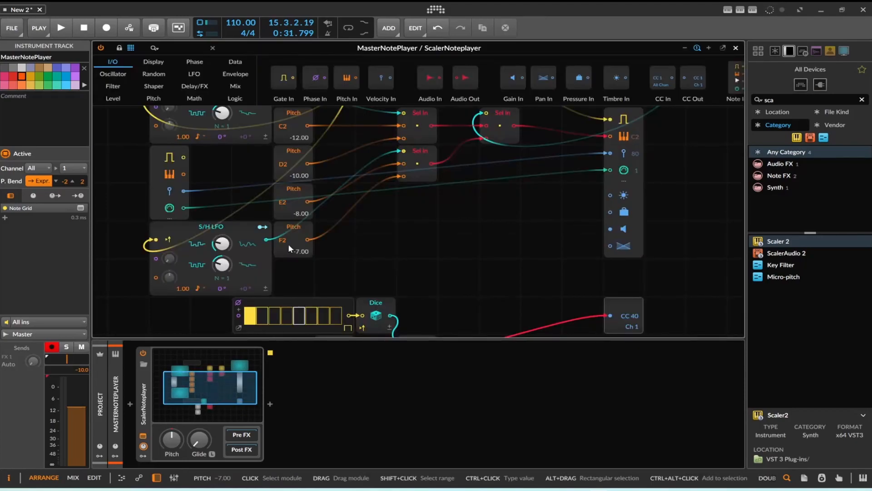
pyautogui.scroll(5, 290, 242)
pyautogui.scroll(-5, 318, 248)
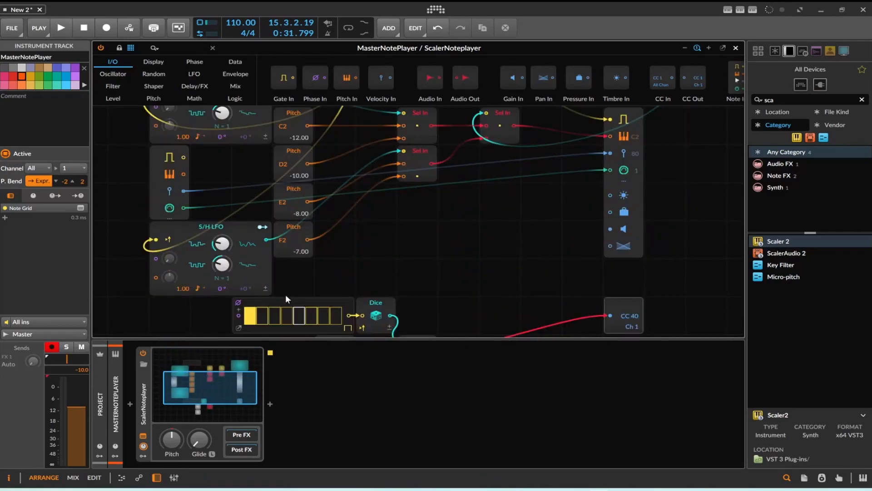
pyautogui.scroll(3, 309, 249)
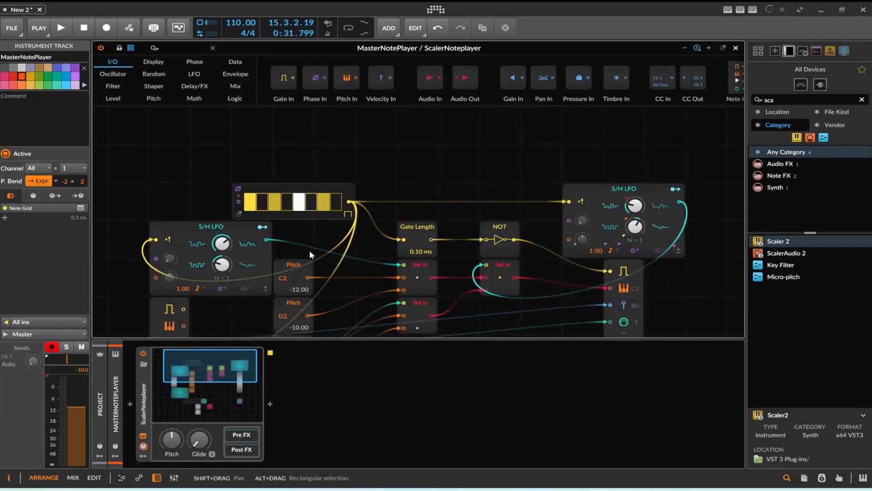
pyautogui.scroll(-4, 307, 279)
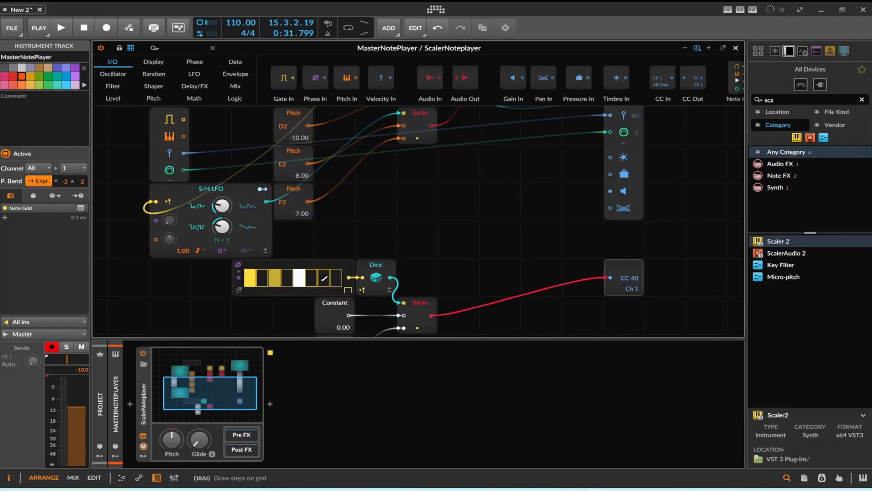
pyautogui.scroll(-2, 305, 230)
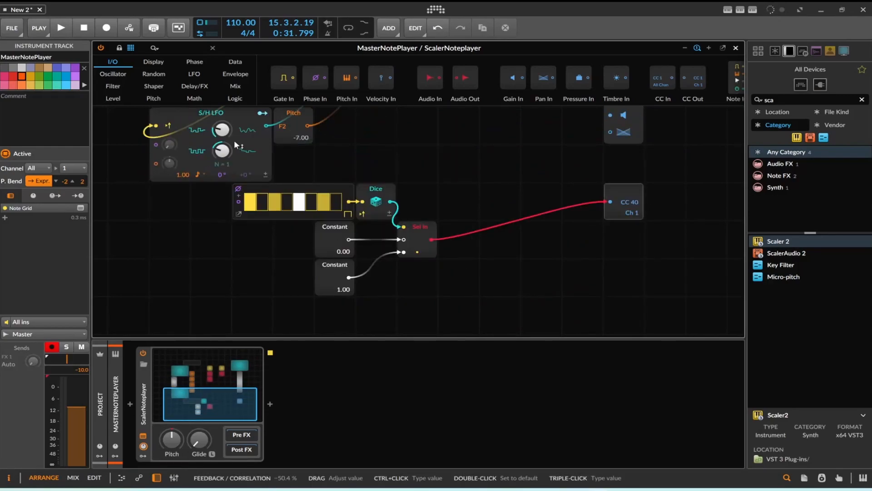
# - Disarm the MasterNotePlayer track and audition the patch through the armed Augmented STRINGS and WOODWINDS tracks
pyautogui.click(165, 71)
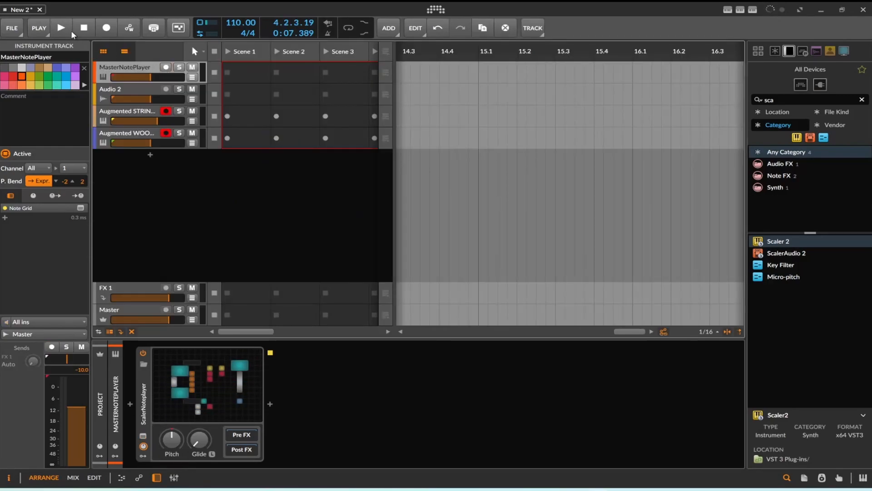
pyautogui.click(69, 32)
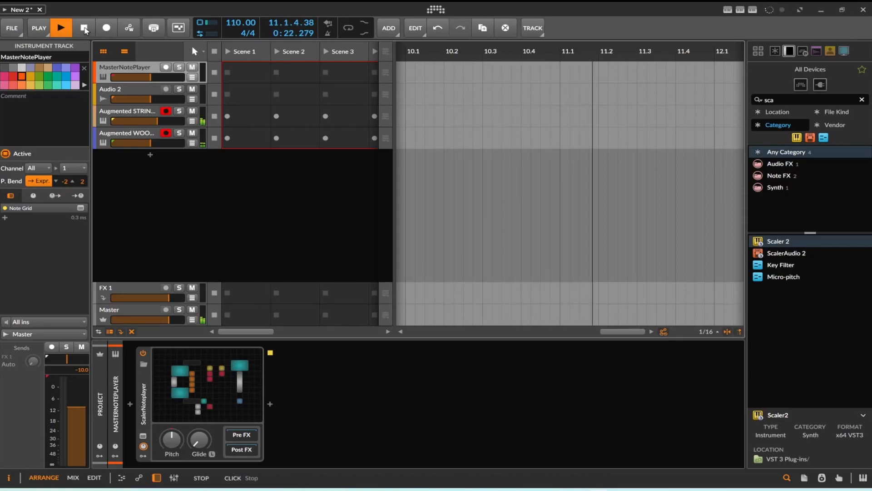
pyautogui.click(85, 30)
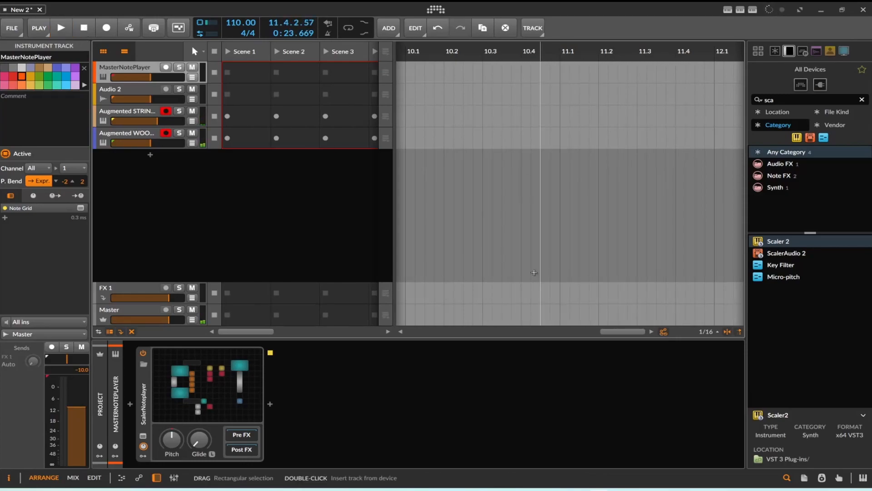
# - Enable arranger looping over the region from bar 1 to bar 3
pyautogui.moveTo(625, 332); pyautogui.dragTo(570, 331)
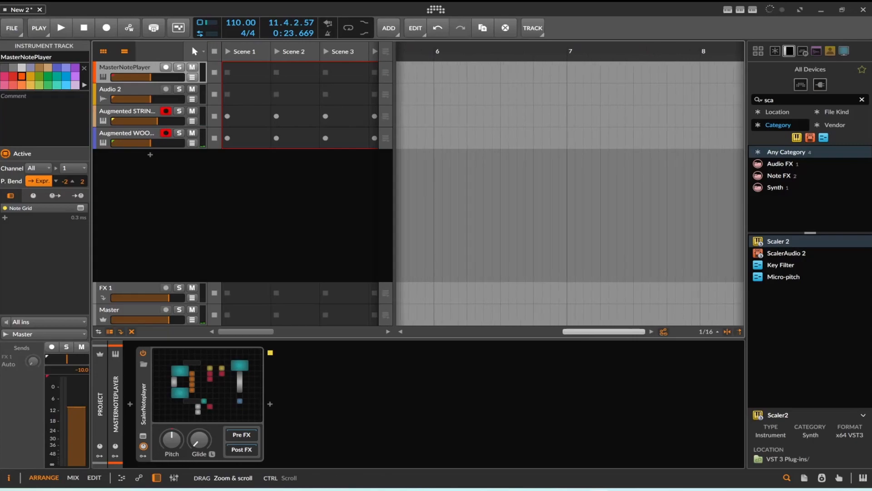
pyautogui.doubleClick(538, 335)
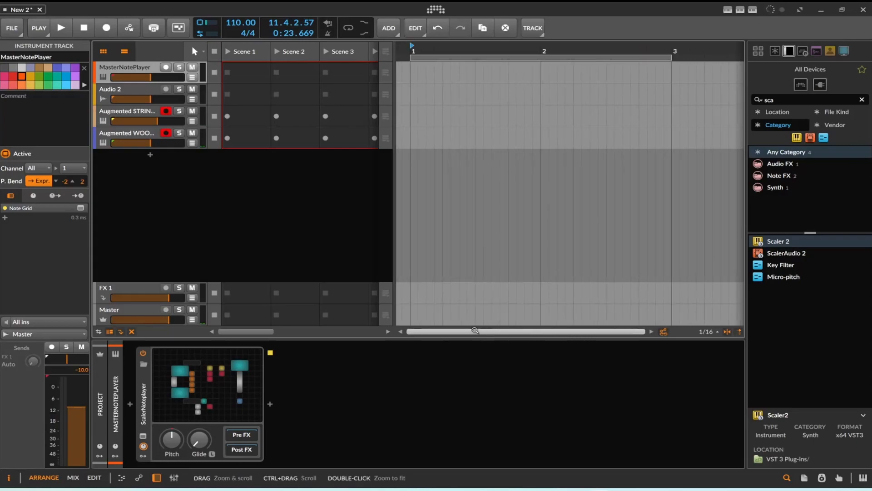
pyautogui.click(344, 34)
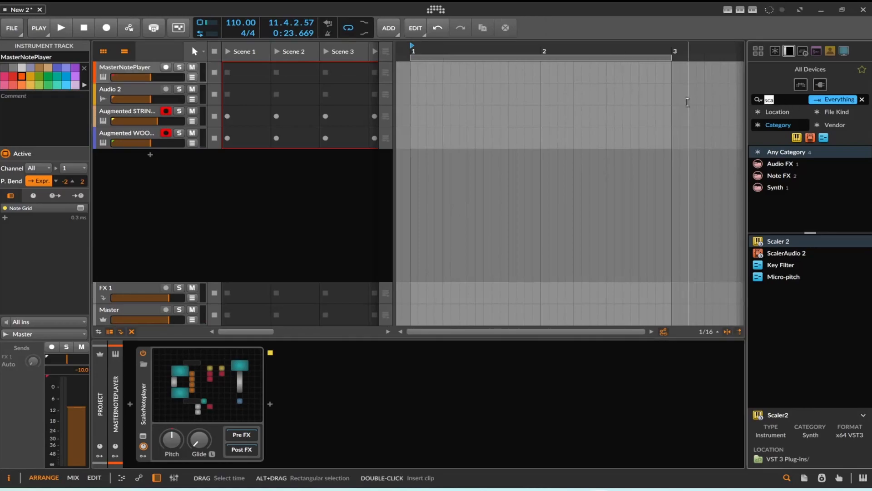
# - Add Captain Beat Epic with the 4 on the Floor pattern and Acid V on new tracks below Augmented WOODWINDS
pyautogui.press('Escape')
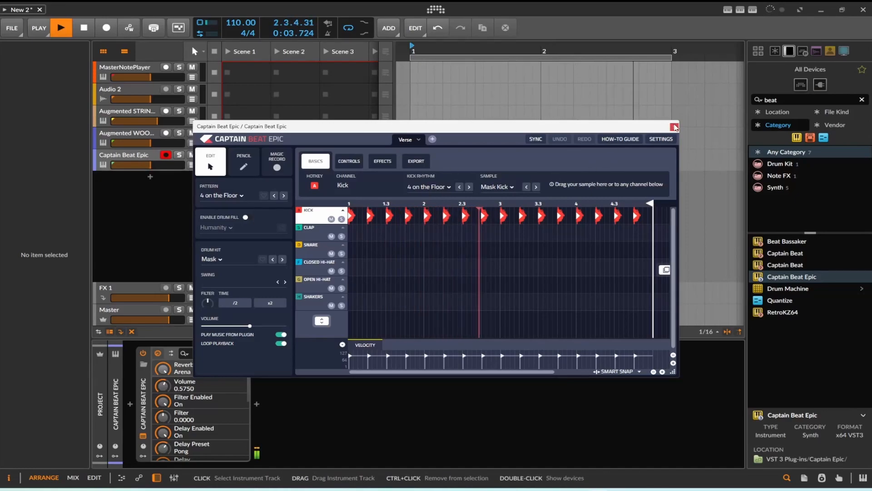
pyautogui.click(674, 127)
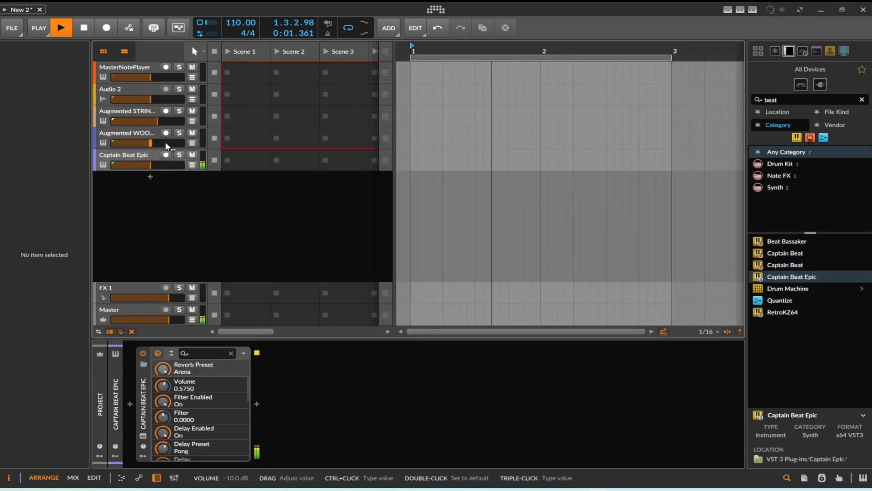
pyautogui.click(163, 134)
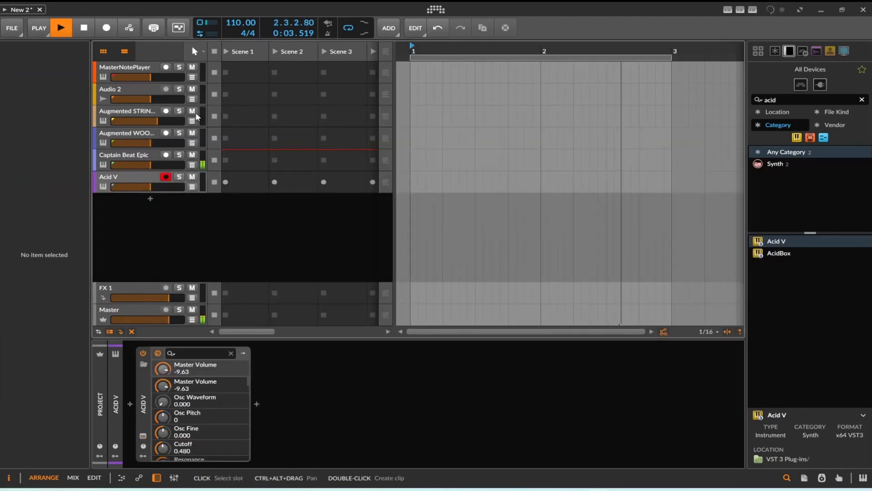
# - Arm Augmented STRINGS and WOODWINDS alongside Acid V, and set the Acid V track's note input to MasterNotePlayer
pyautogui.click(166, 133)
pyautogui.click(166, 111)
pyautogui.click(141, 174)
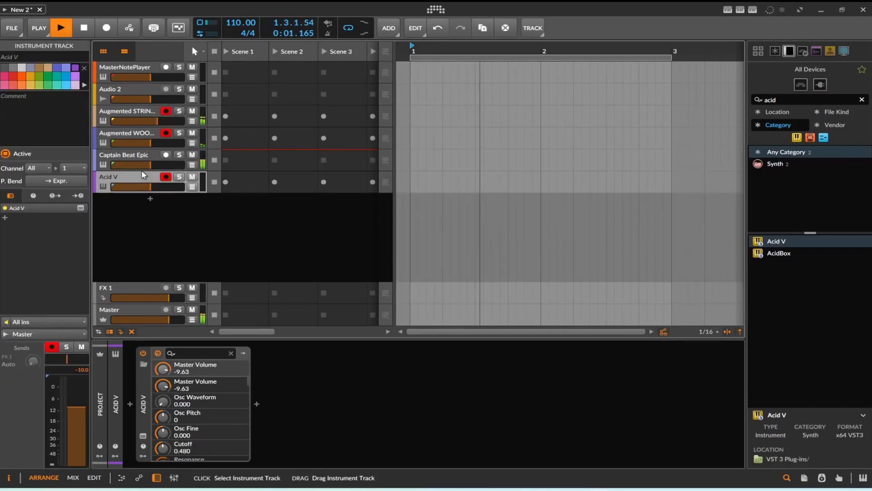
pyautogui.click(60, 324)
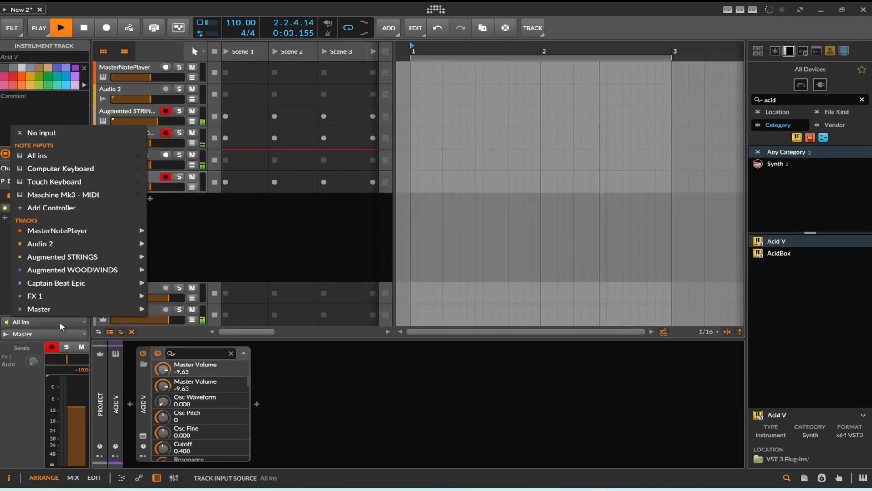
pyautogui.moveTo(136, 230)
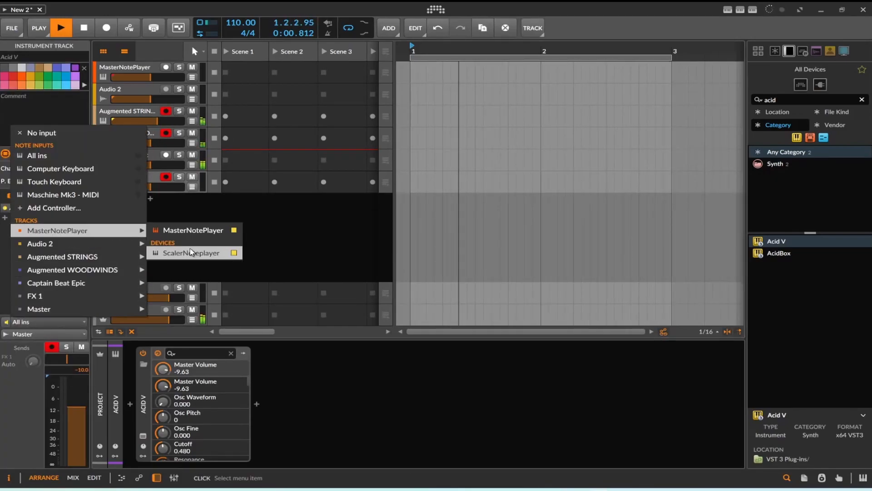
pyautogui.click(196, 230)
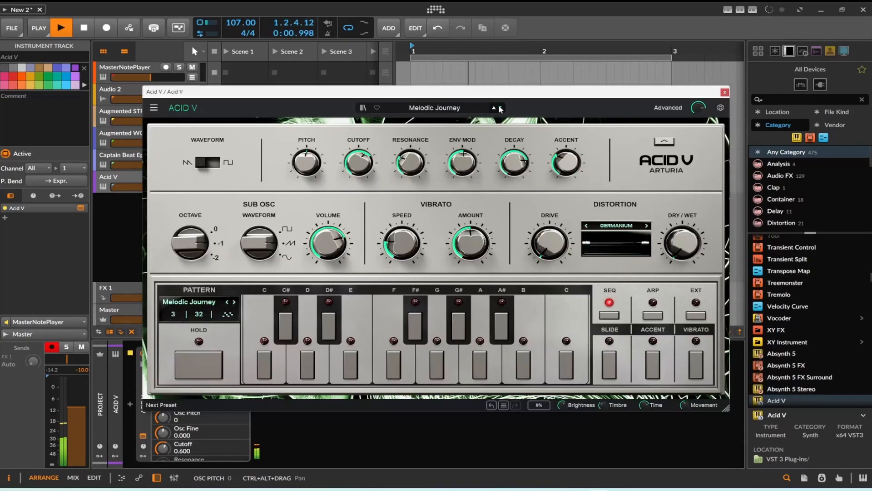
# - Audition Acid V presets from Melodic Journey through Earth to Pusher, close the plug-in window and stop playback
pyautogui.click(500, 108)
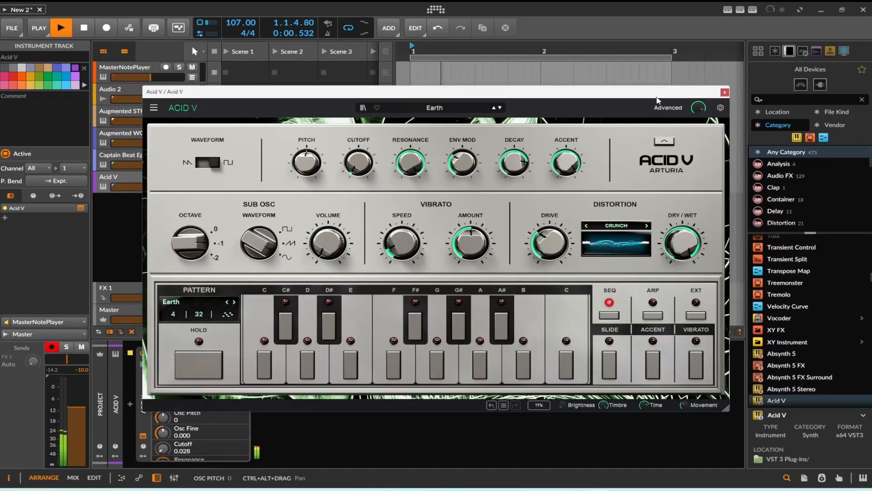
pyautogui.click(501, 107)
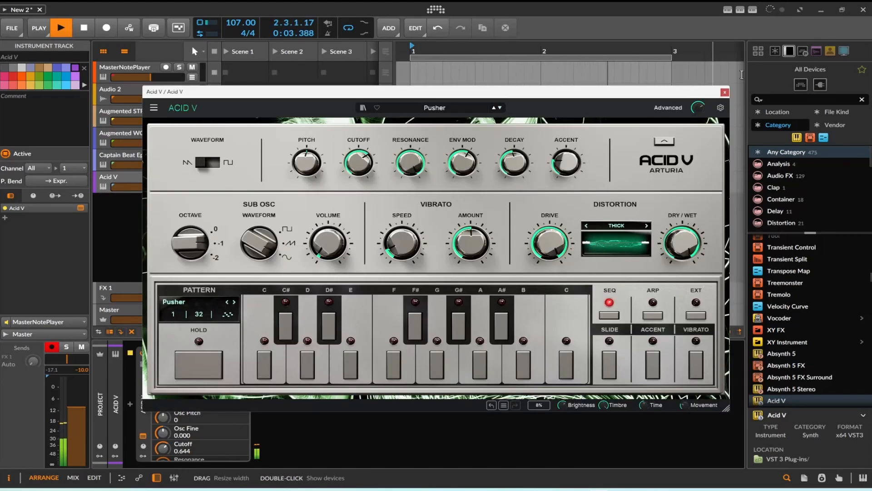
pyautogui.click(726, 92)
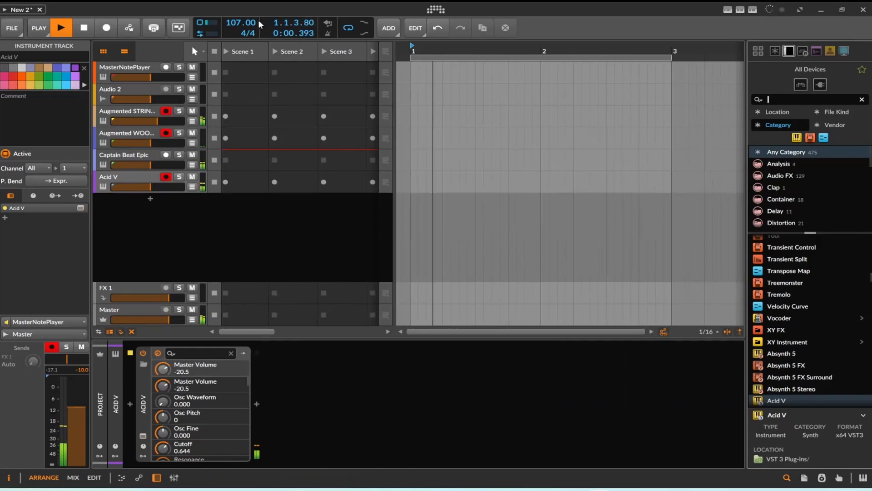
pyautogui.click(84, 30)
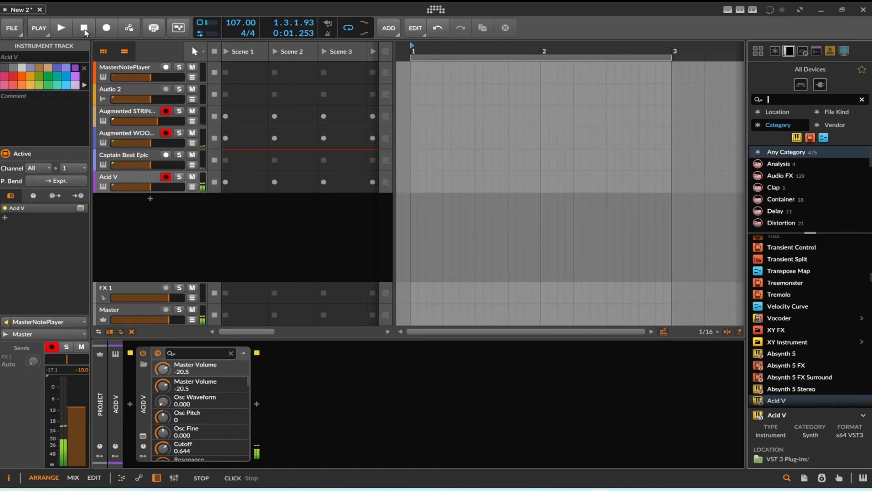
# - Replace Acid V with Pigments, switch to a preset after Fear, and add Efx FRAGMENTS behind it in the device chain
pyautogui.click(143, 435)
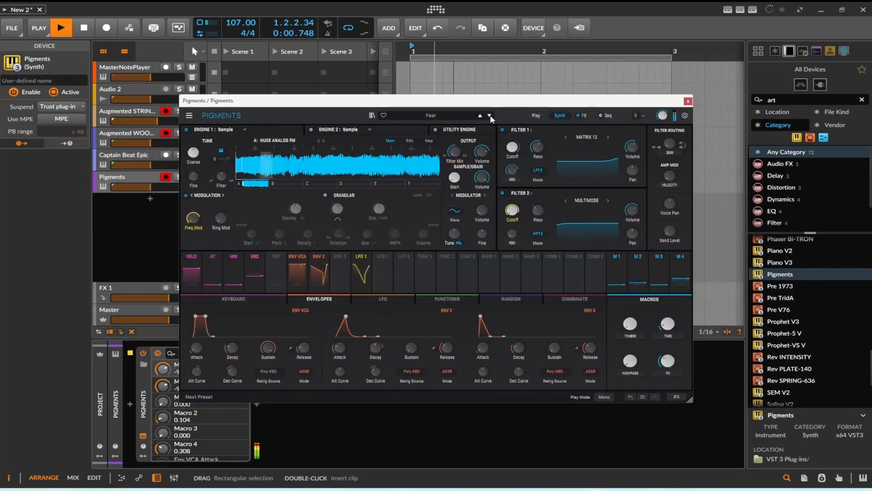
pyautogui.click(490, 116)
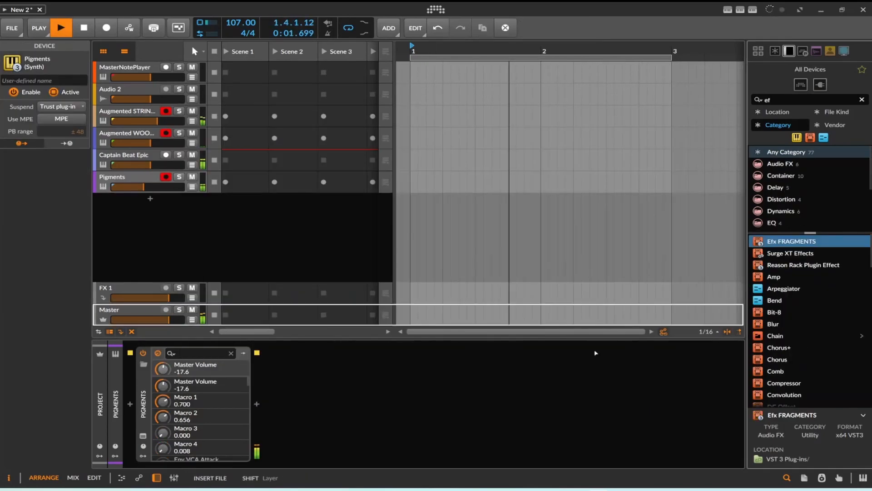
pyautogui.moveTo(792, 241); pyautogui.dragTo(530, 399)
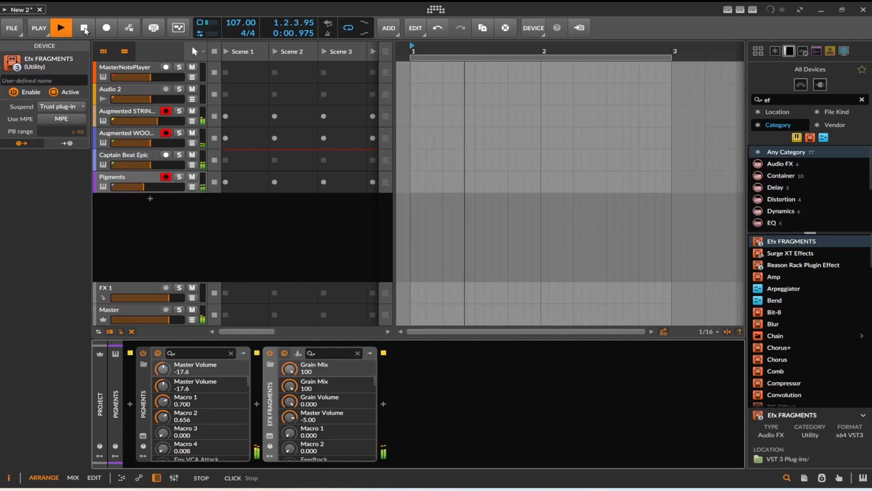
# - Return the playhead to the project start and audition all parts together with the Pigments track
pyautogui.click(85, 29)
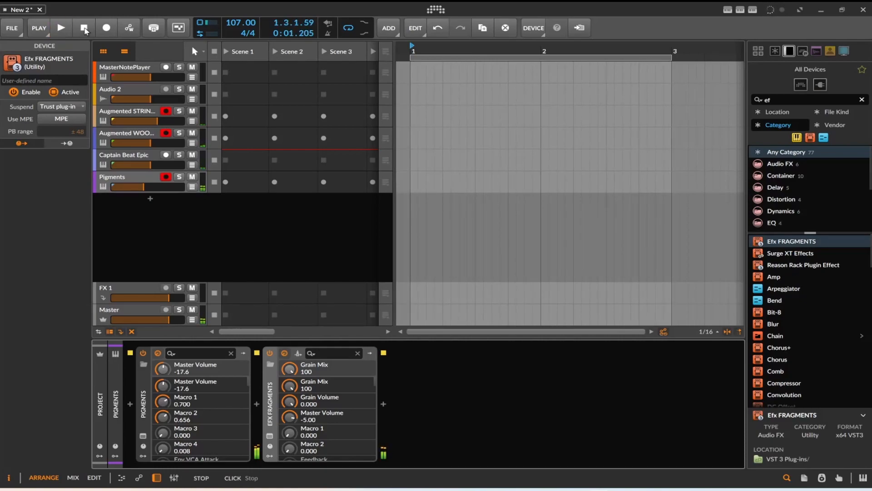
pyautogui.click(85, 29)
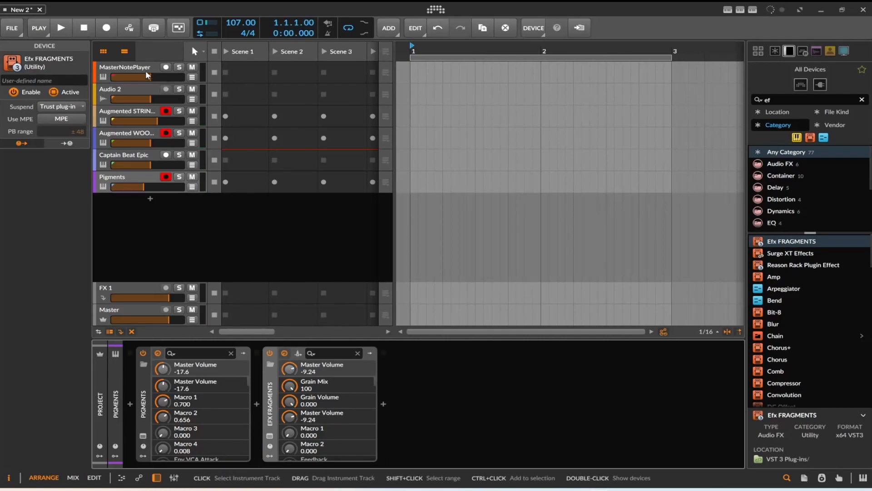
pyautogui.press('space')
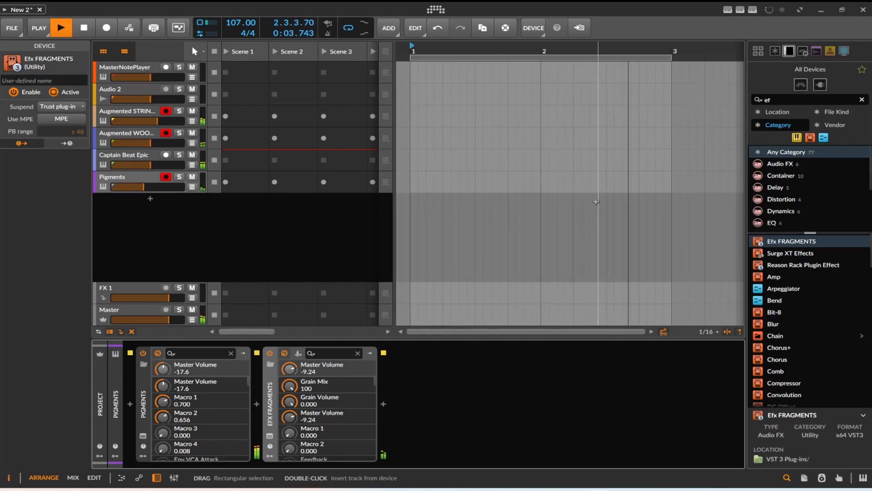
pyautogui.press('space')
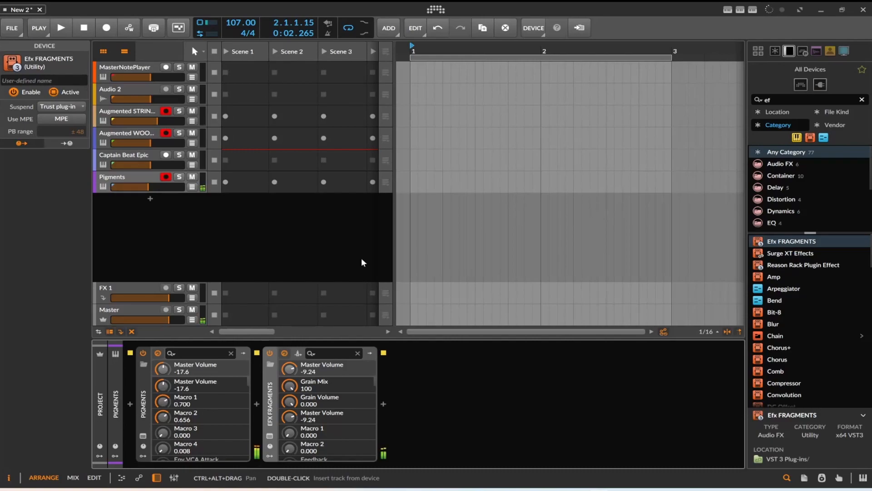
# - Search the devices for "phra" and insert Phrasebox between Scaler 2 and Augmented STRINGS on the strings track
pyautogui.click(121, 110)
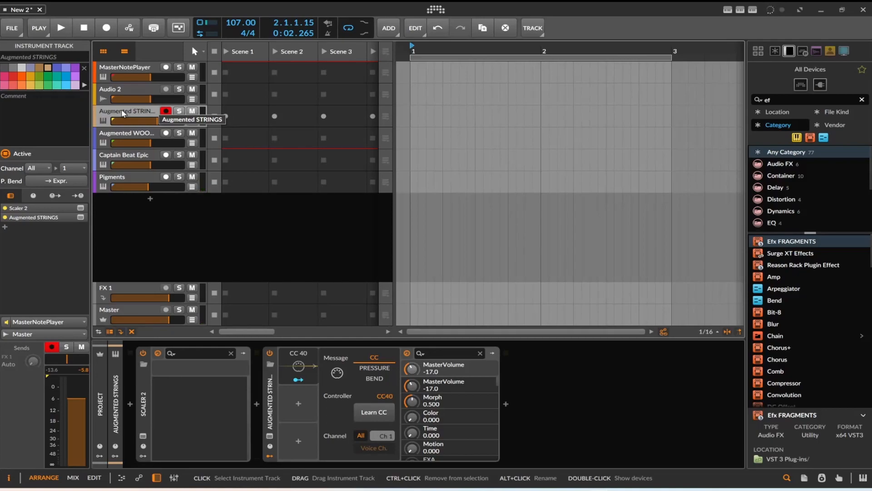
pyautogui.moveTo(791, 99); pyautogui.dragTo(731, 104)
pyautogui.write('phra')
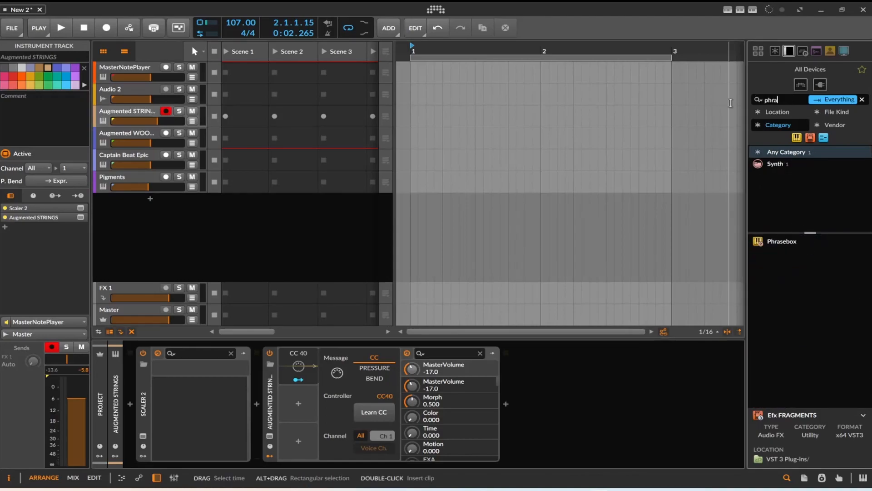
pyautogui.click(778, 243)
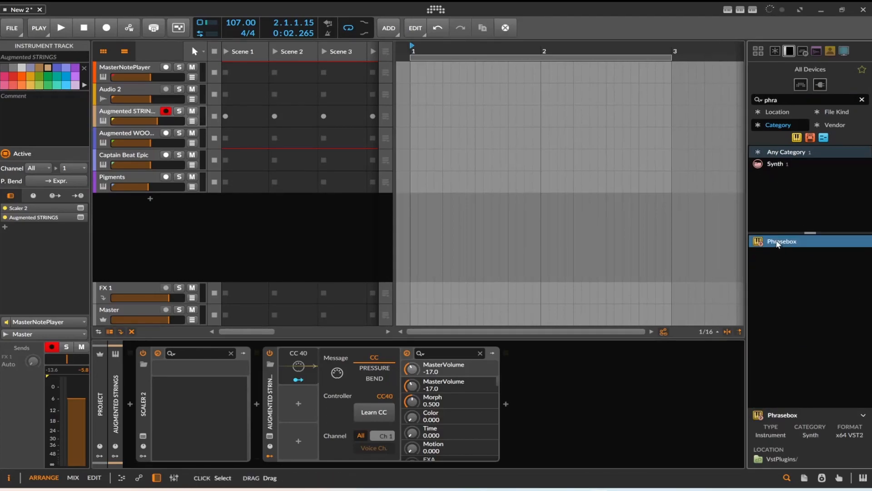
pyautogui.moveTo(324, 406); pyautogui.dragTo(261, 427)
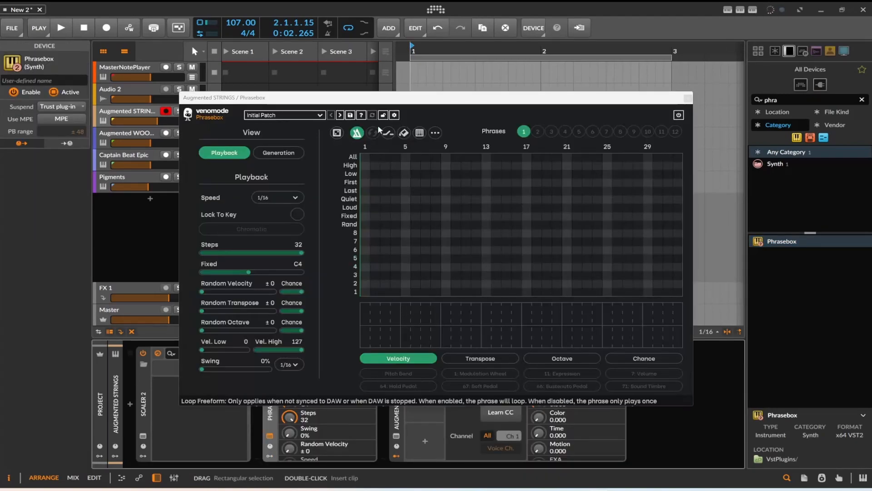
# - Load the Ford preset from Phrasebox's Melodies category, audition it on the strings track and close the plug-in window
pyautogui.click(320, 115)
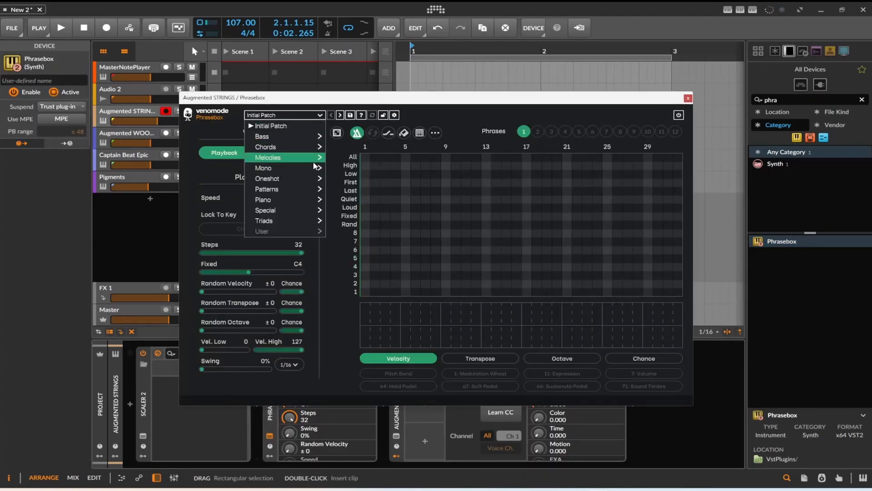
pyautogui.moveTo(314, 158)
pyautogui.click(362, 189)
pyautogui.press('space')
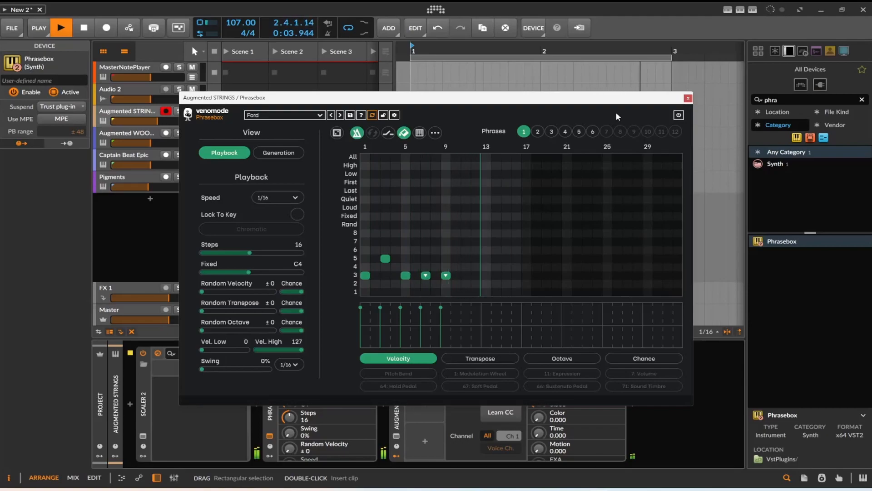
pyautogui.click(689, 98)
# - Arm Augmented WOODWINDS and Pigments to audition them with the Phrasebox melody, and select the MasterNotePlayer track
pyautogui.click(166, 133)
pyautogui.click(167, 176)
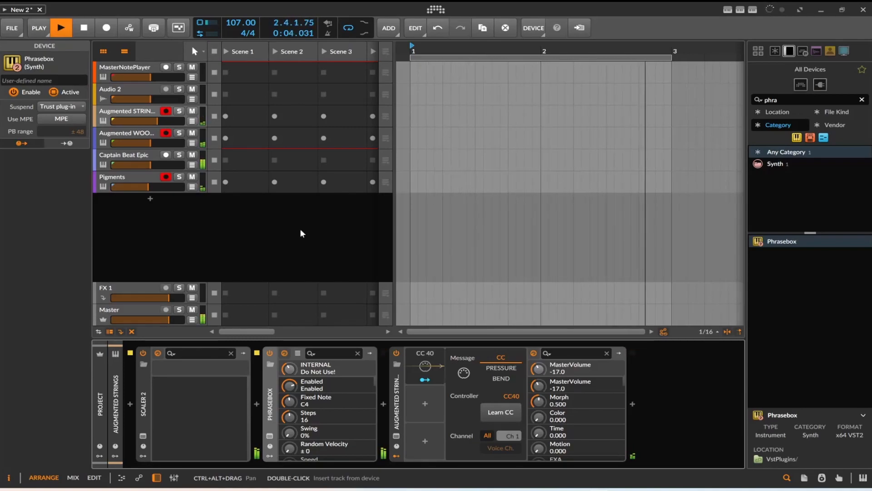
pyautogui.click(127, 69)
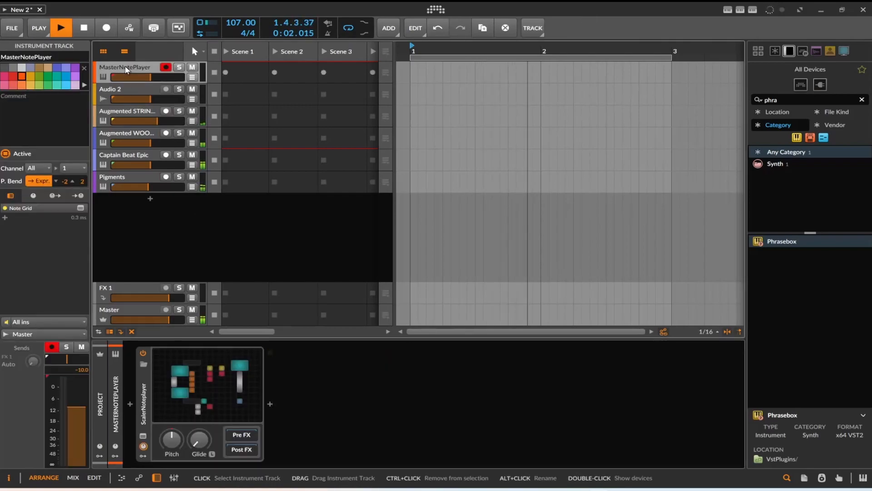
# - Arm Augmented STRINGS and Captain Beat Epic, leave Augmented WOODWINDS and Pigments disarmed, and stop playback
pyautogui.click(167, 116)
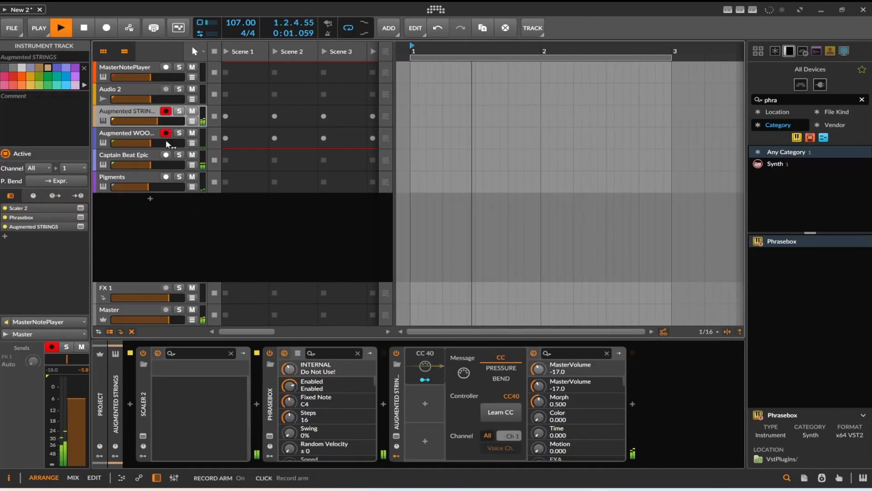
pyautogui.click(166, 177)
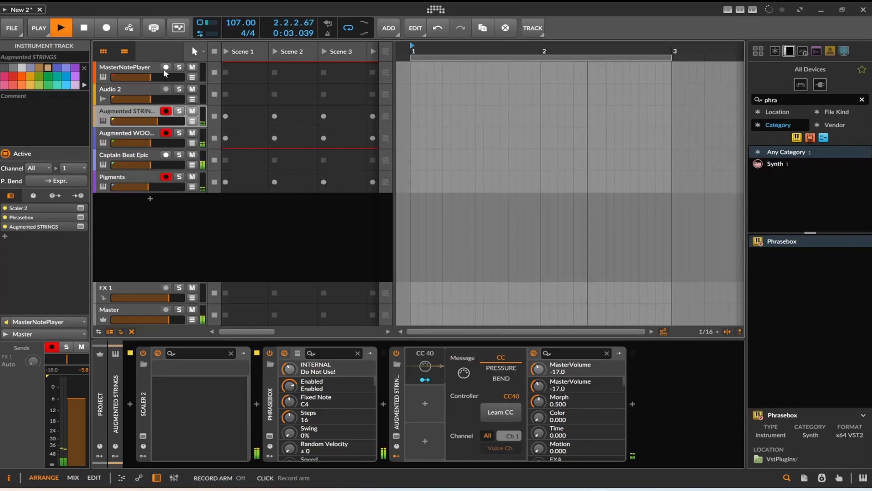
pyautogui.click(166, 155)
pyautogui.press('space')
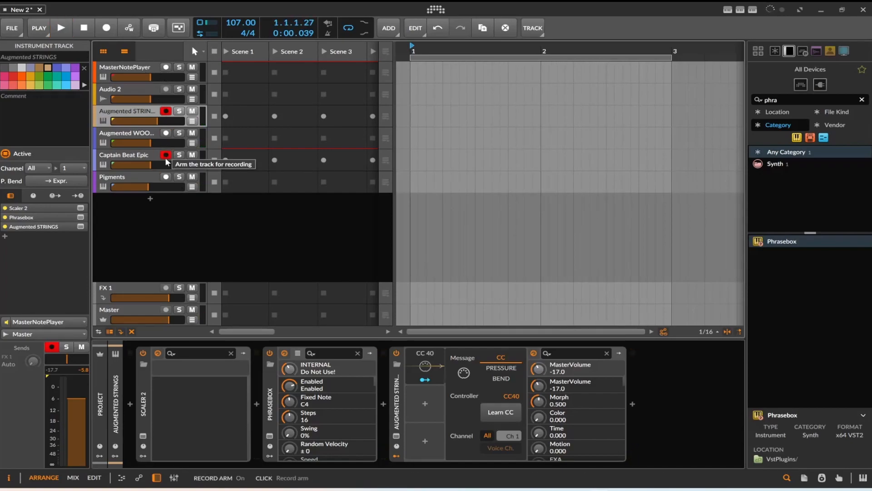